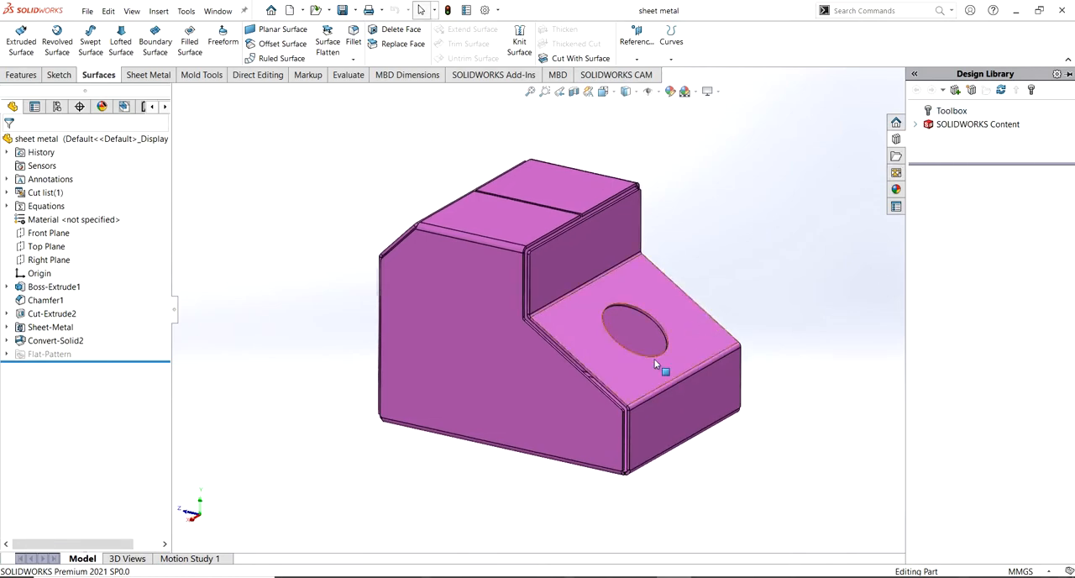
Switch to File Explorer and show hidden items on the WIN 10 (C:) drive
{"action": "left_click", "coordinate": [399, 576]}
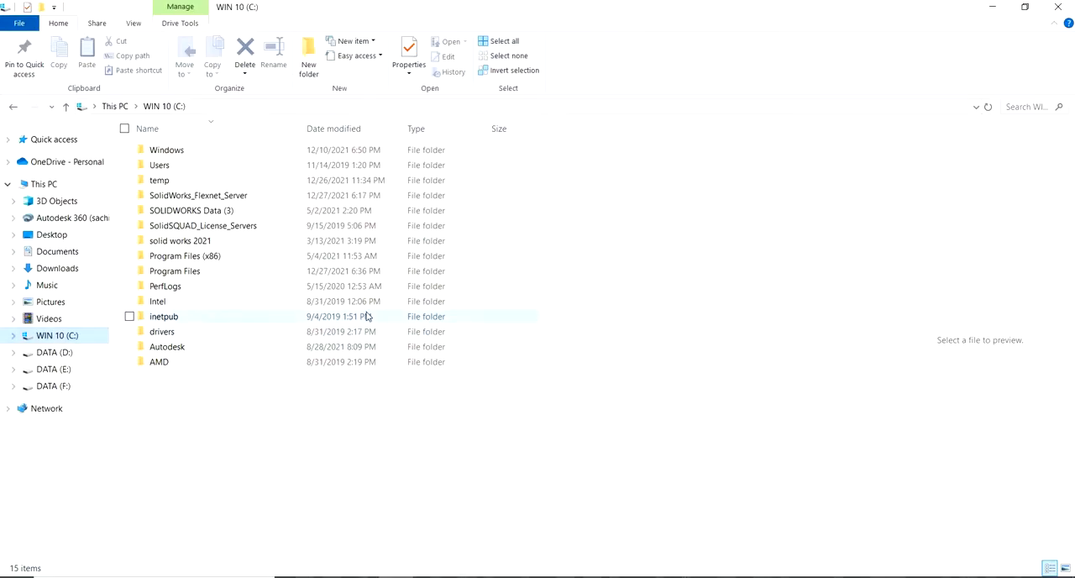
{"action": "left_click", "coordinate": [135, 24]}
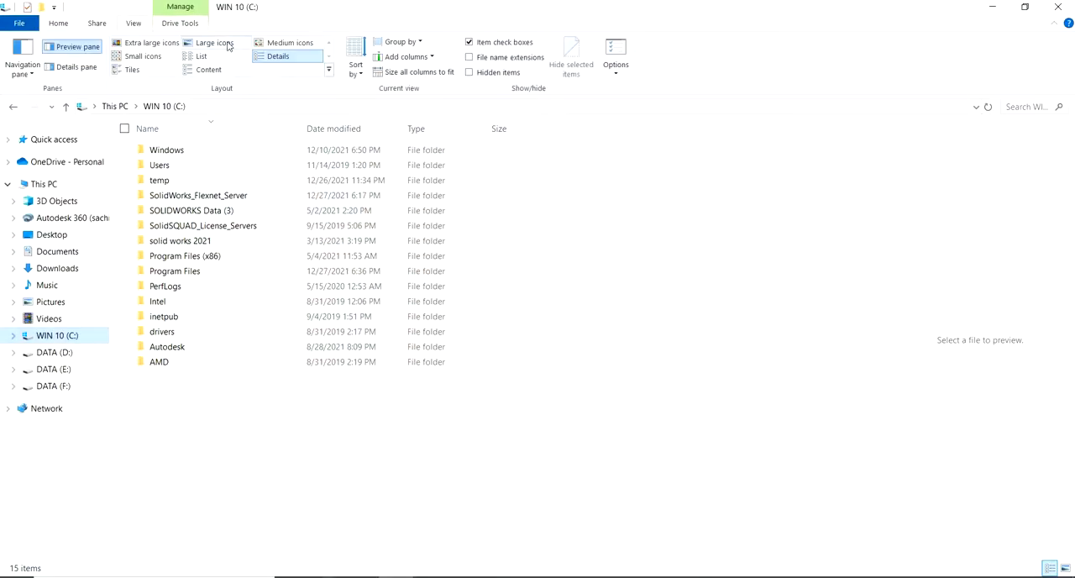
{"action": "left_click", "coordinate": [469, 73]}
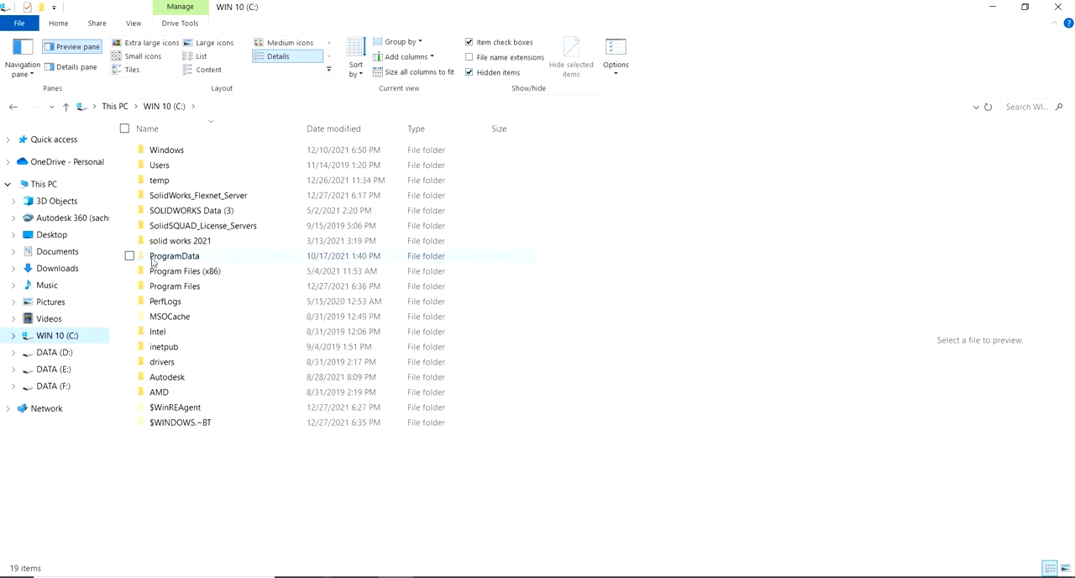
Browse to the C:\ProgramData\SOLIDWORKS\SOLIDWORKS 2021 folder to locate the design library folder
{"action": "double_click", "coordinate": [208, 259]}
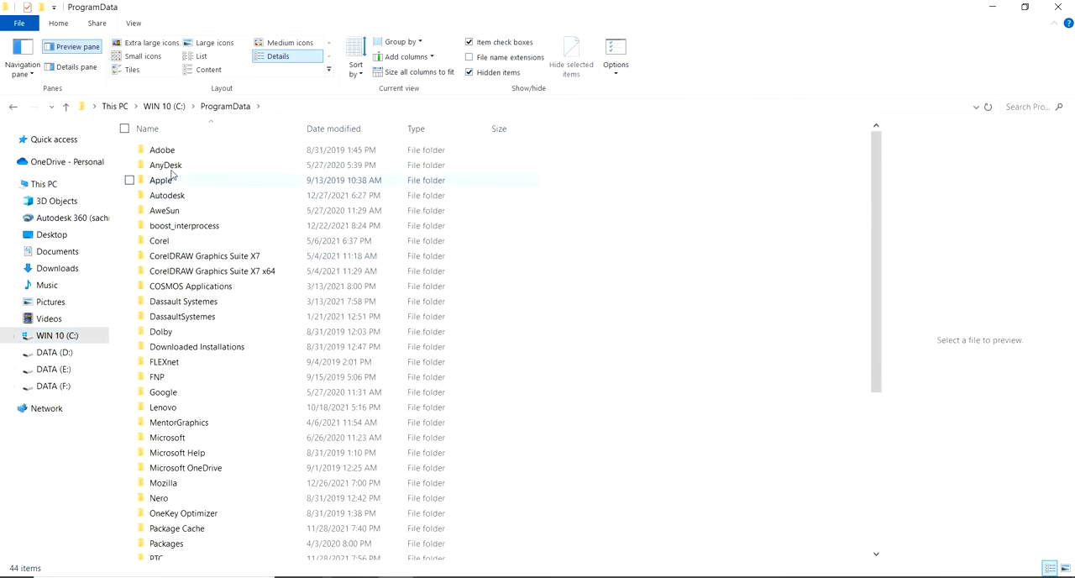
{"action": "scroll", "coordinate": [170, 352], "scroll_direction": "down", "scroll_amount": 3}
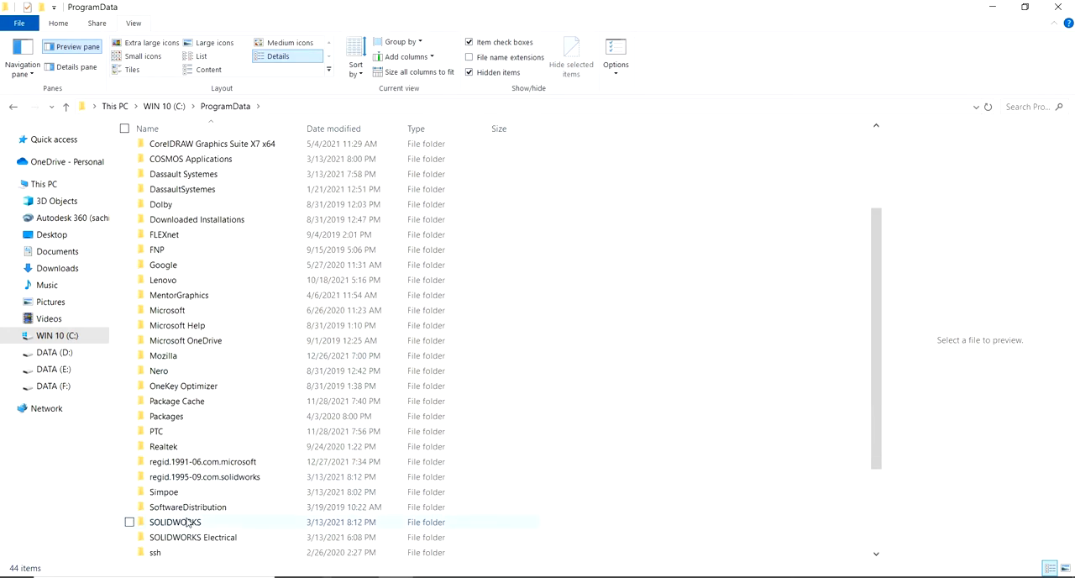
{"action": "double_click", "coordinate": [188, 519]}
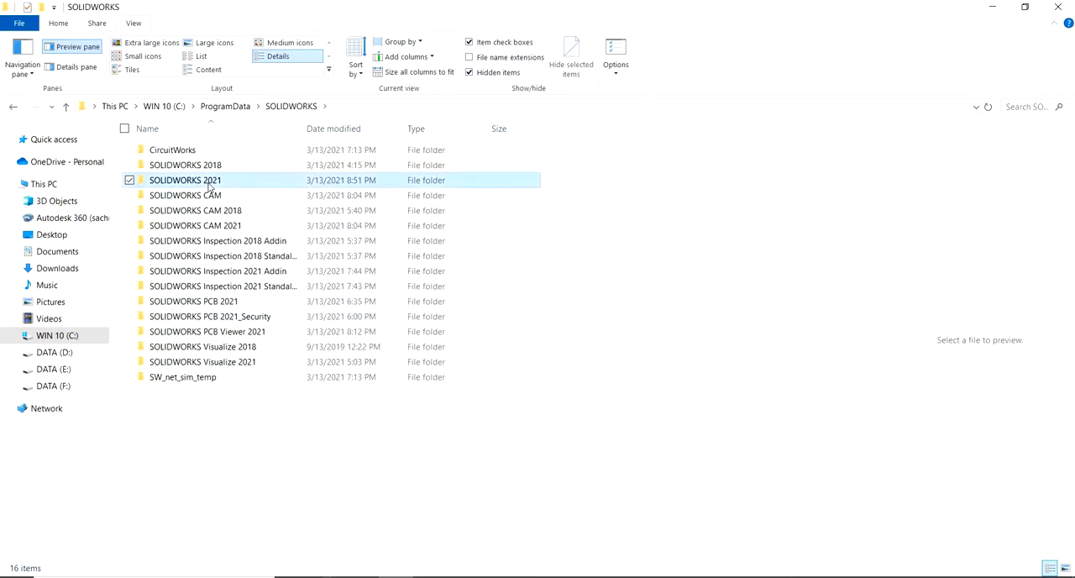
{"action": "double_click", "coordinate": [209, 185]}
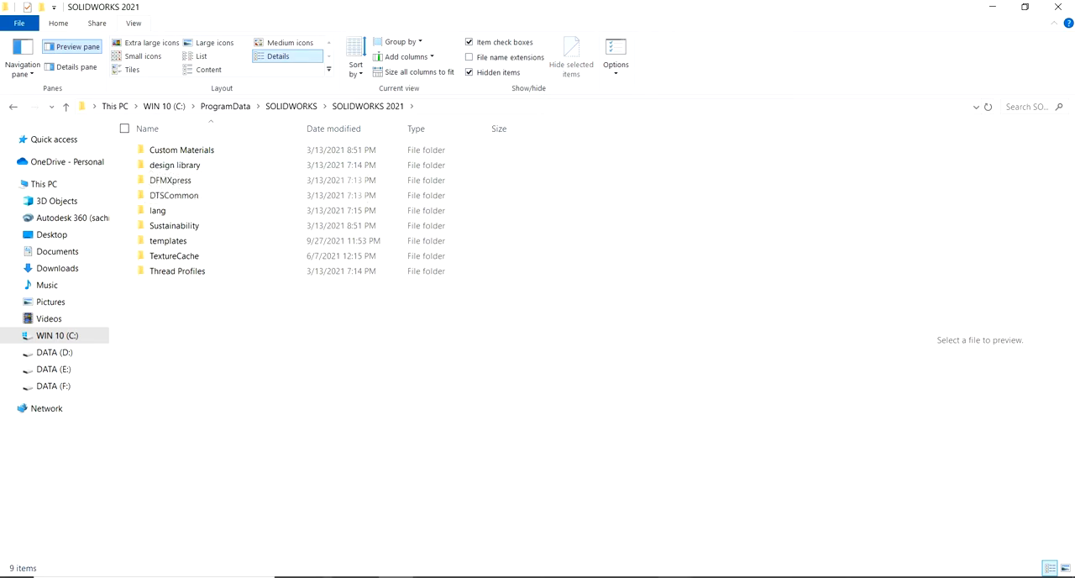
Switch back to SOLIDWORKS and add the folder C:\ProgramData\SOLIDWORKS\SOLIDWORKS 2021\design library as a Design Library file location
{"action": "key", "text": "alt+Tab"}
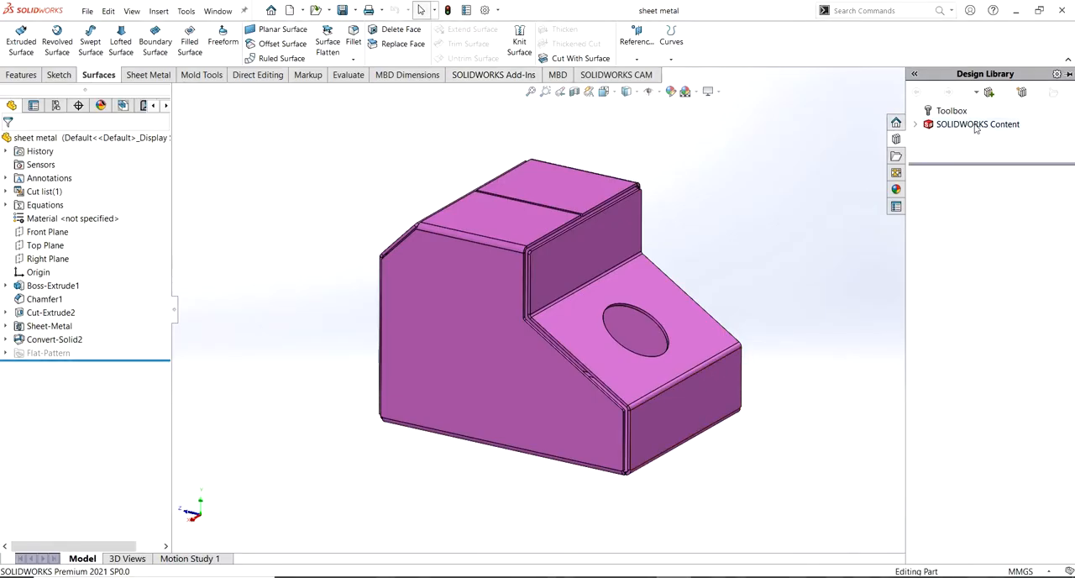
{"action": "left_click", "coordinate": [1023, 92]}
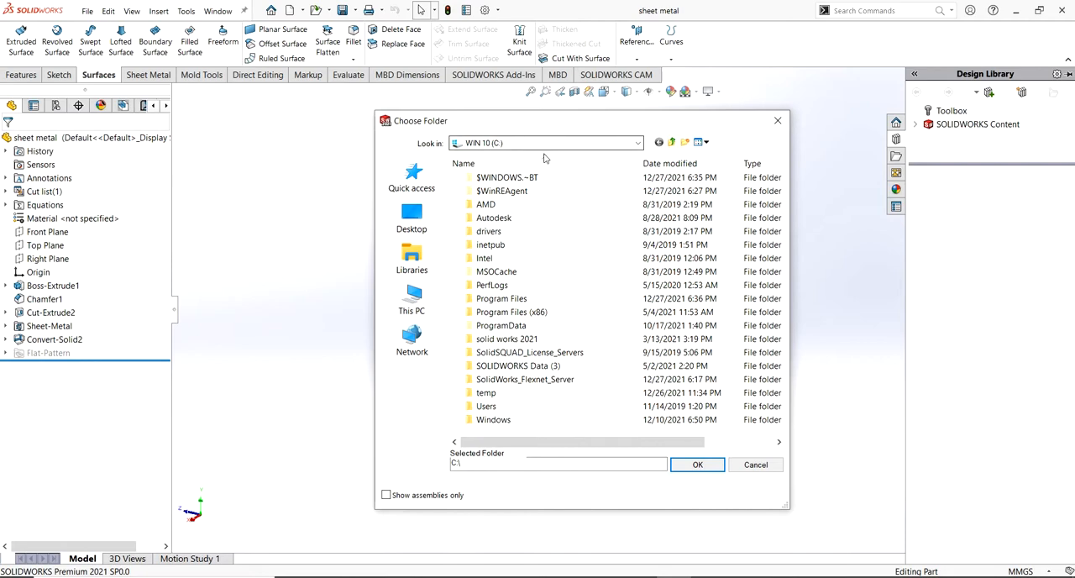
{"action": "left_click", "coordinate": [412, 300]}
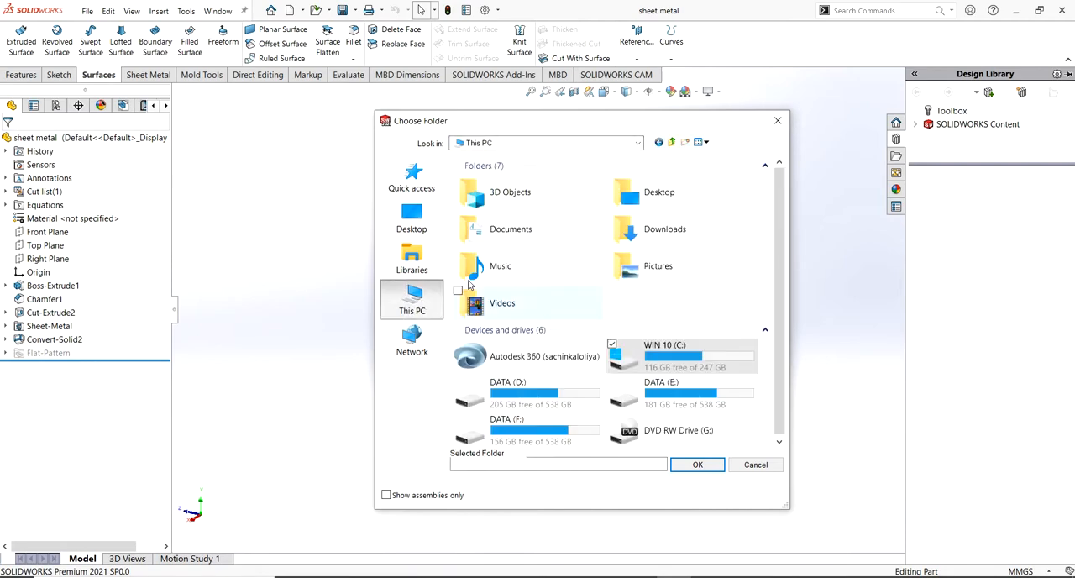
{"action": "double_click", "coordinate": [669, 353]}
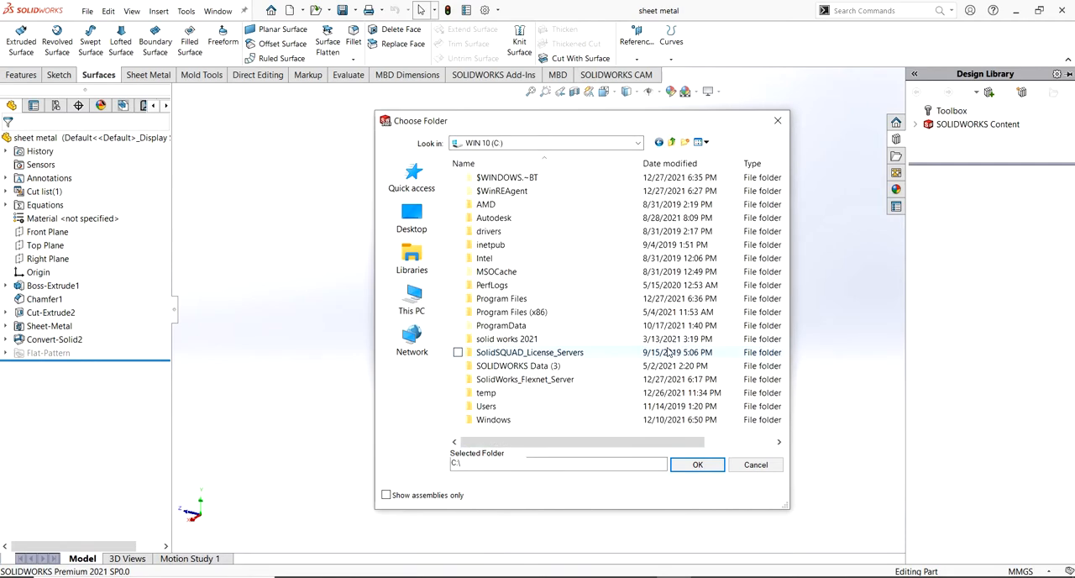
{"action": "double_click", "coordinate": [514, 326]}
{"action": "scroll", "coordinate": [514, 329], "scroll_direction": "down", "scroll_amount": 6}
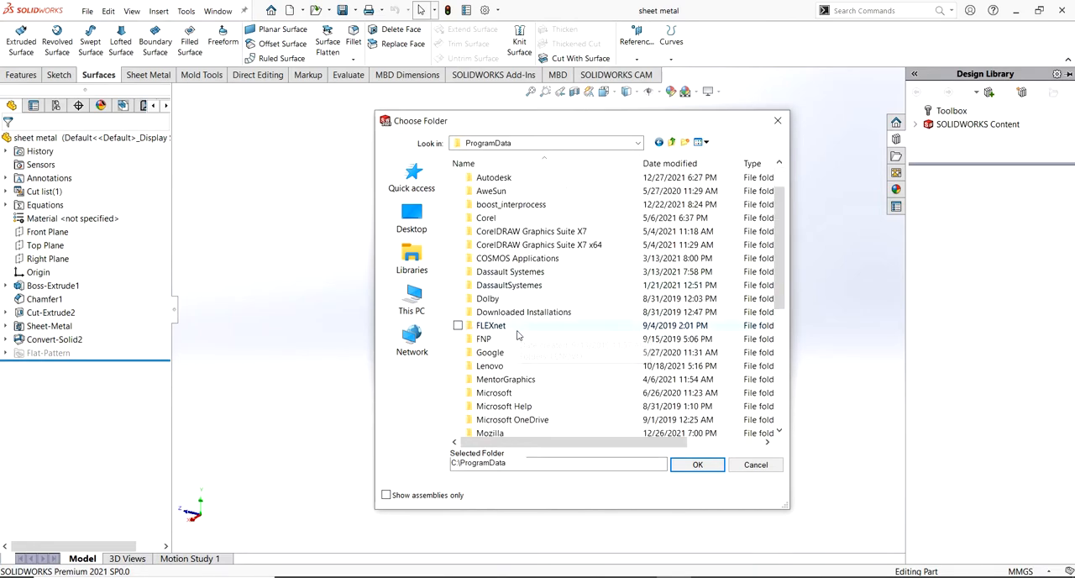
{"action": "double_click", "coordinate": [524, 380]}
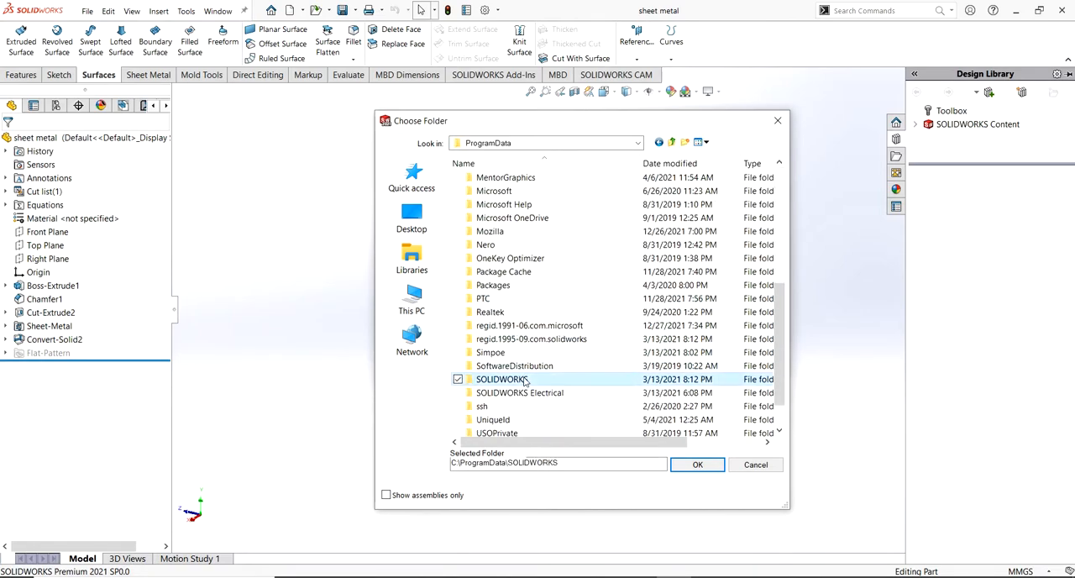
{"action": "double_click", "coordinate": [527, 204]}
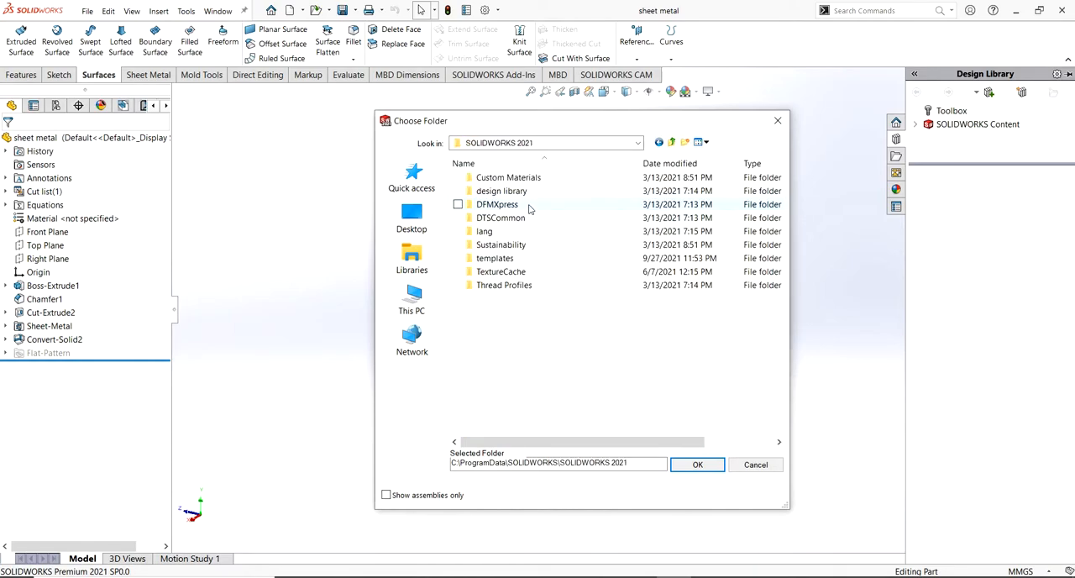
{"action": "left_click", "coordinate": [460, 192]}
{"action": "left_click", "coordinate": [698, 464]}
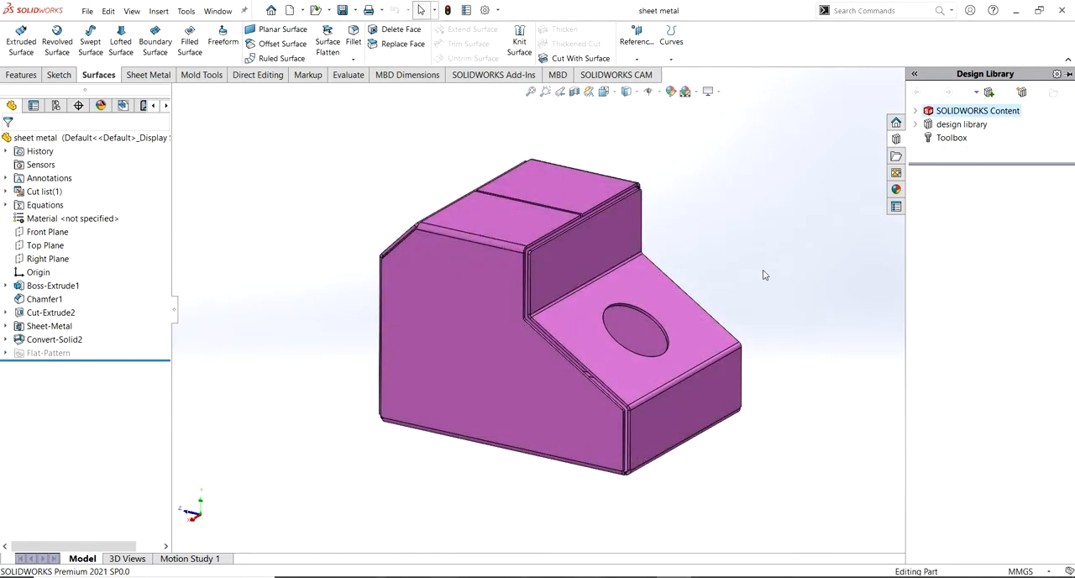
Expand the design library, enlarge its folder list and open the forming tools folder
{"action": "middle_click_drag", "start_coordinate": [754, 272], "coordinate": [798, 252]}
{"action": "left_click", "coordinate": [915, 125]}
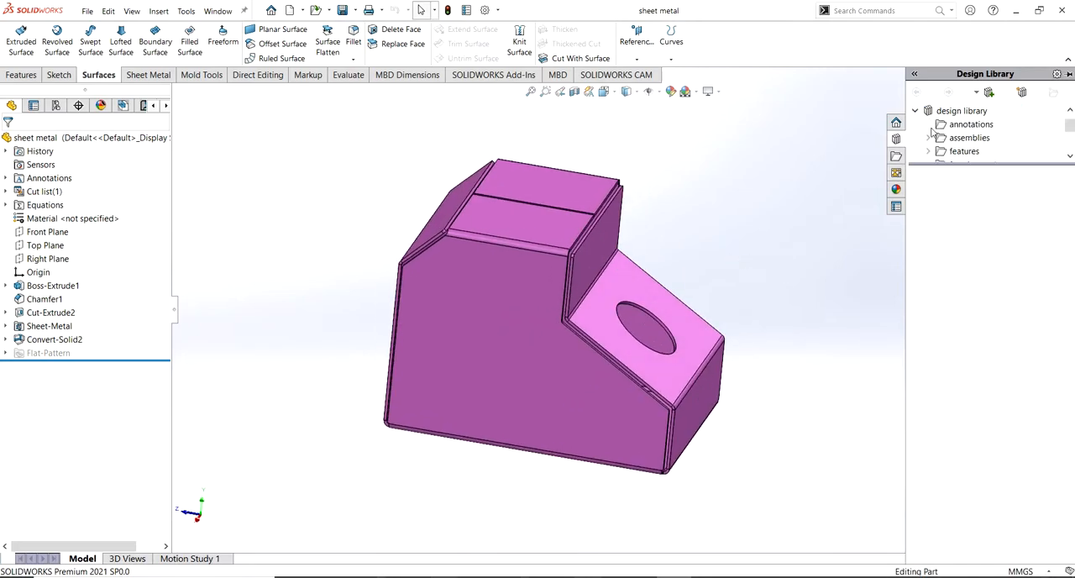
{"action": "scroll", "coordinate": [932, 130], "scroll_direction": "down", "scroll_amount": 2}
{"action": "left_click_drag", "start_coordinate": [964, 165], "coordinate": [965, 306]}
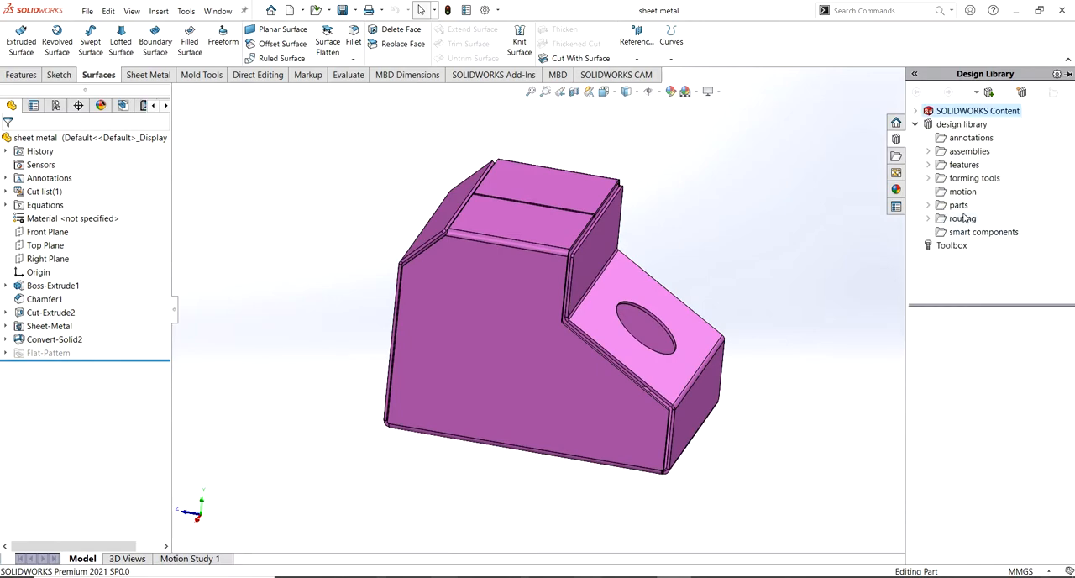
{"action": "left_click", "coordinate": [956, 180]}
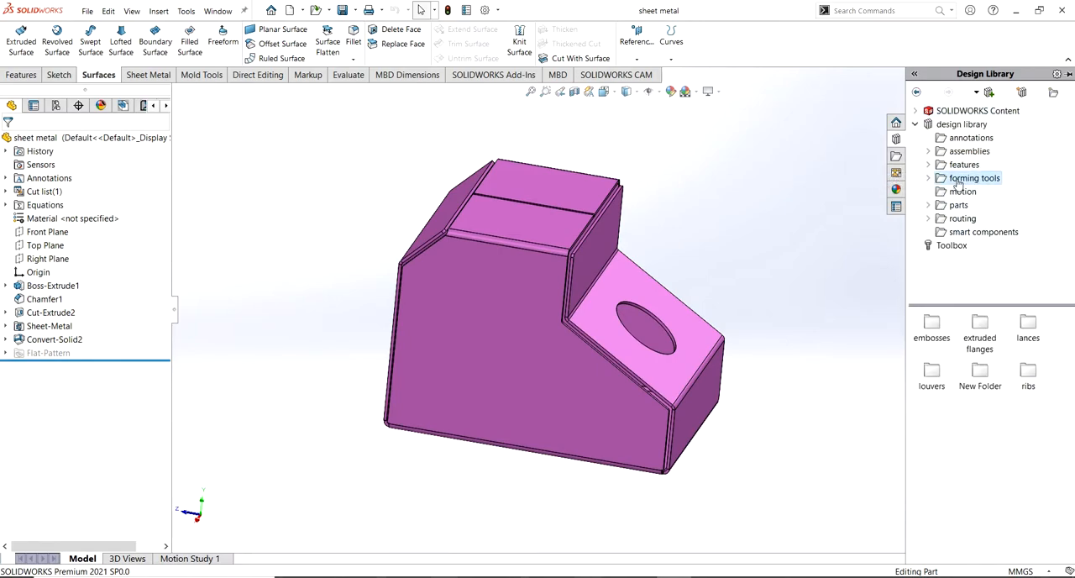
Try to place the first forming tool from the embosses folder on the part
{"action": "double_click", "coordinate": [927, 330]}
{"action": "left_click_drag", "start_coordinate": [932, 324], "coordinate": [734, 365]}
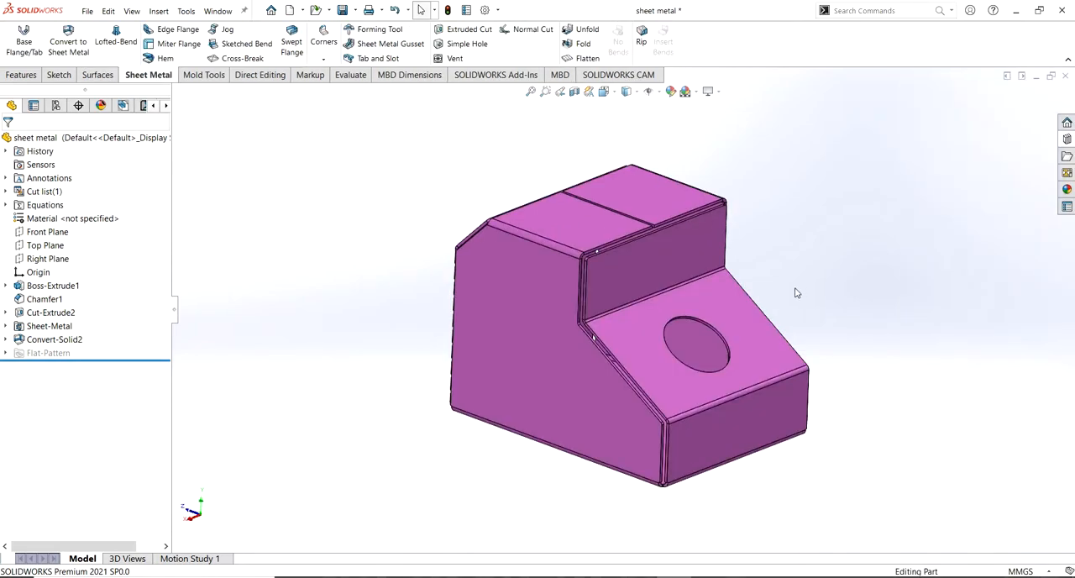
{"action": "middle_click_drag", "start_coordinate": [797, 292], "coordinate": [786, 292]}
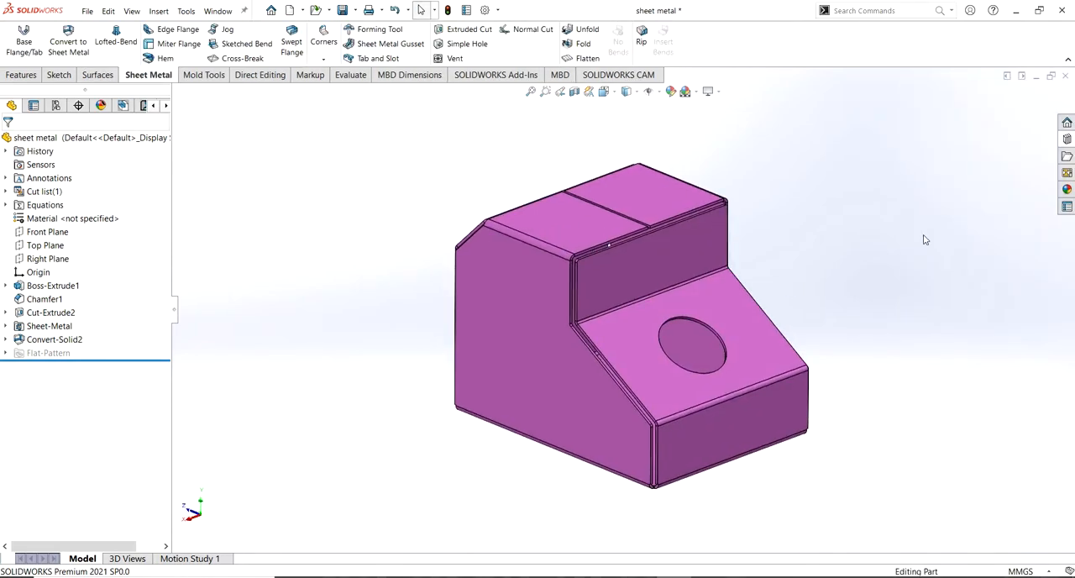
Place the counter sink emboss from the design library's embosses folder on the large side face, flipping the tool's direction
{"action": "left_click", "coordinate": [1067, 141]}
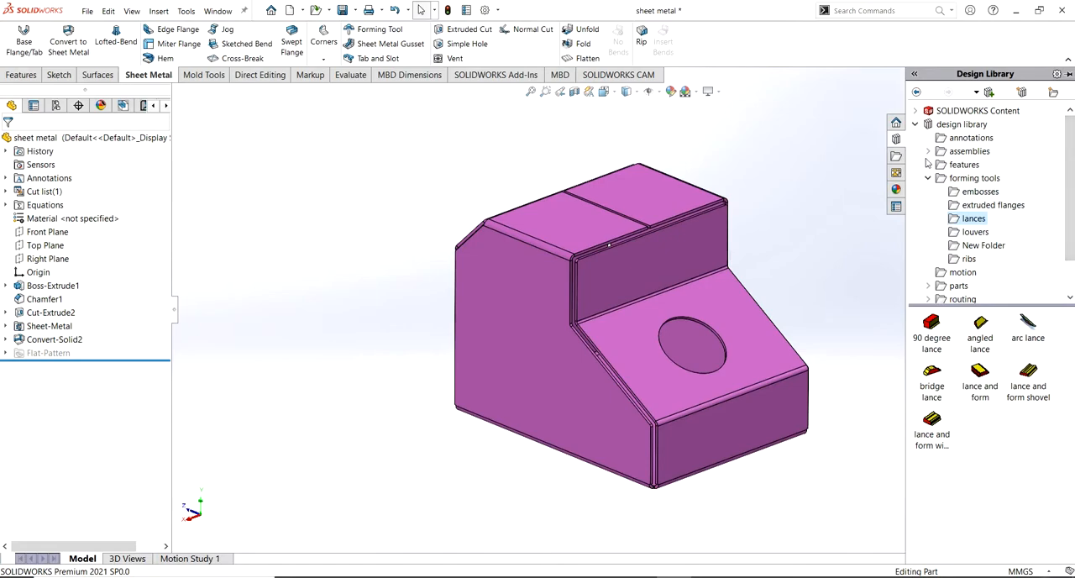
{"action": "left_click", "coordinate": [916, 125]}
{"action": "left_click", "coordinate": [917, 126]}
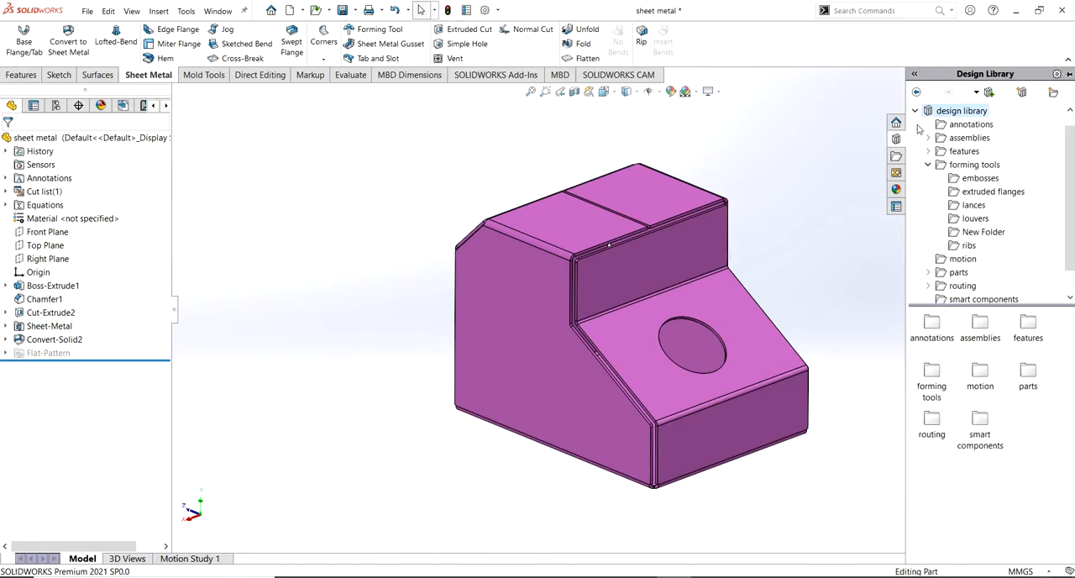
{"action": "left_click", "coordinate": [979, 178]}
{"action": "left_click_drag", "start_coordinate": [980, 326], "coordinate": [503, 317]}
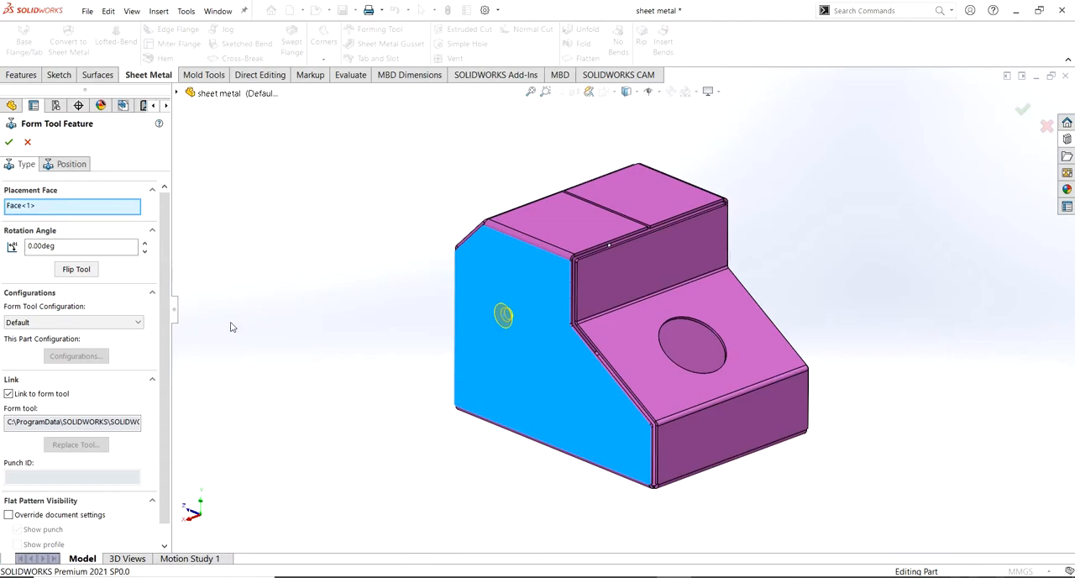
{"action": "left_click", "coordinate": [65, 271]}
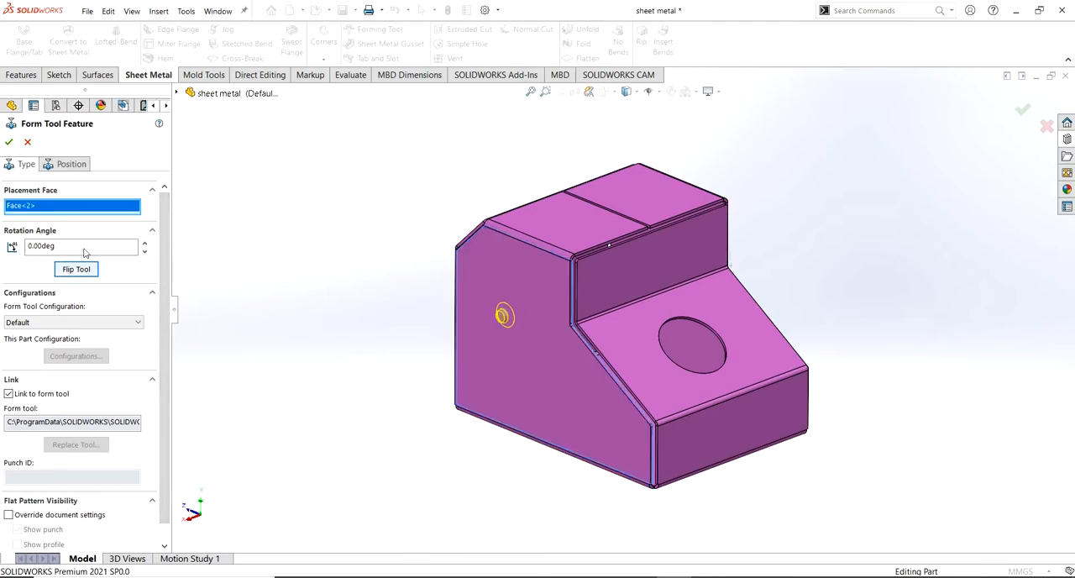
{"action": "left_click", "coordinate": [9, 143]}
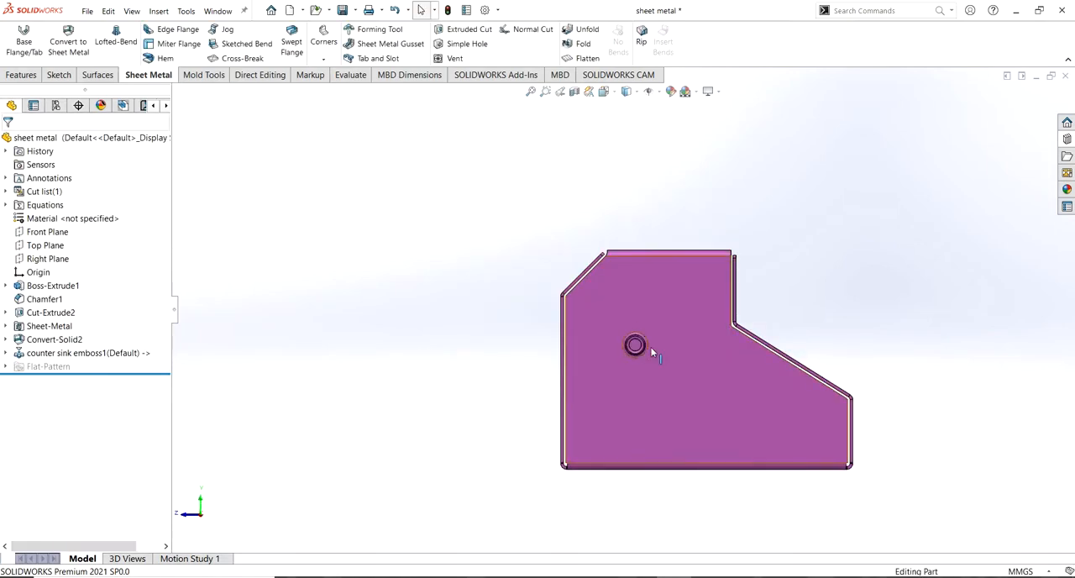
Edit the counter sink emboss's position sketch and dimension its point 60 mm below the side face's top edge
{"action": "scroll", "coordinate": [654, 353], "scroll_direction": "down", "scroll_amount": 4}
{"action": "scroll", "coordinate": [663, 352], "scroll_direction": "up", "scroll_amount": 2}
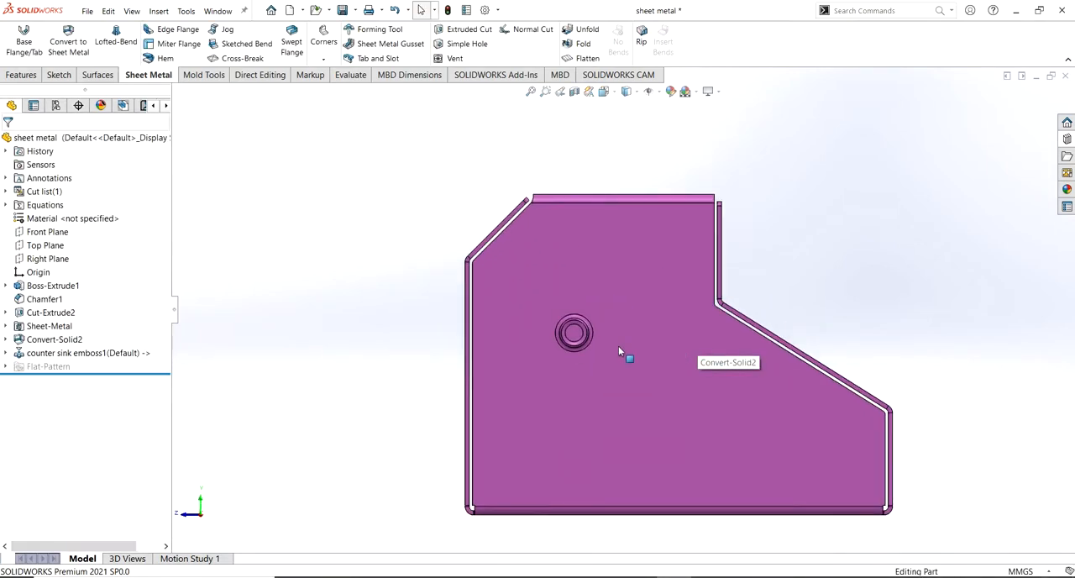
{"action": "left_click", "coordinate": [6, 353]}
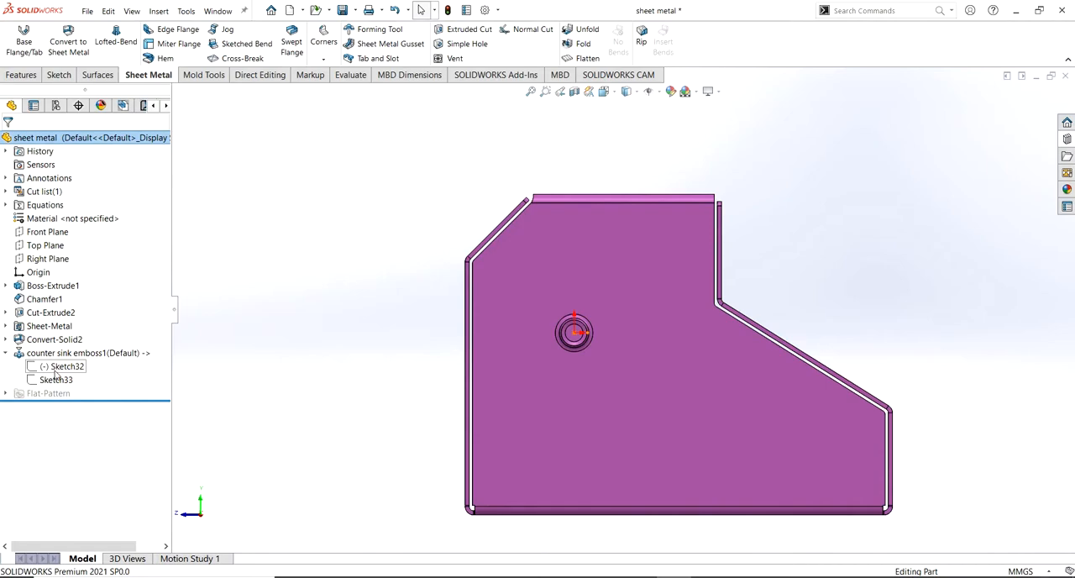
{"action": "right_click", "coordinate": [55, 369]}
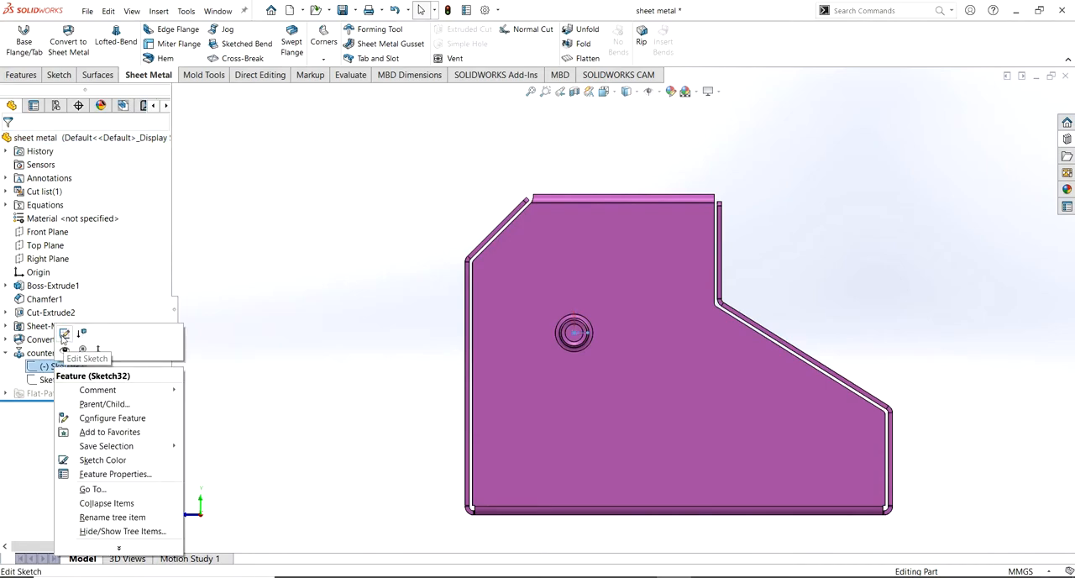
{"action": "left_click", "coordinate": [69, 334]}
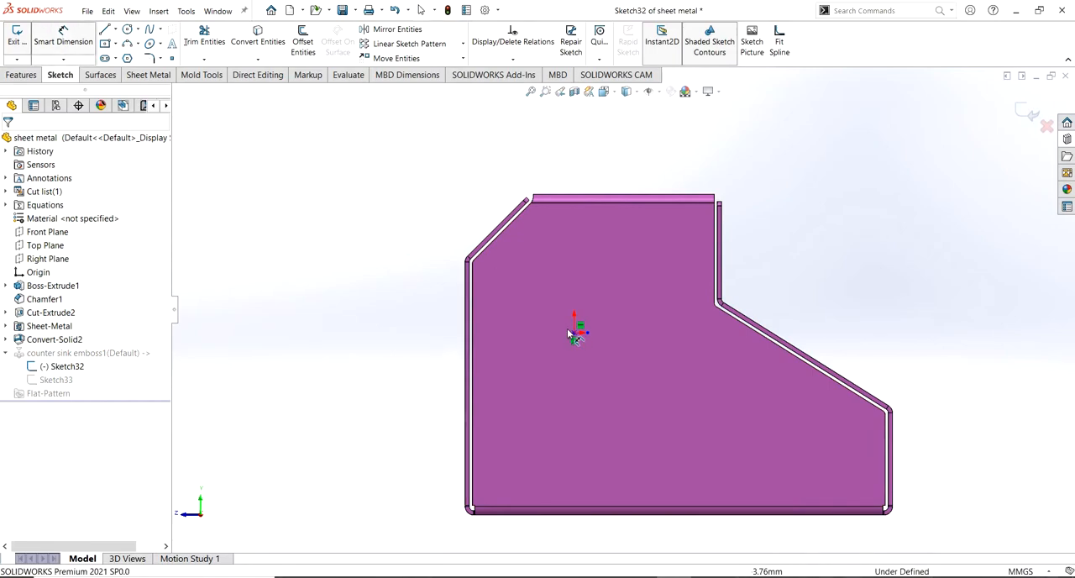
{"action": "left_click", "coordinate": [574, 334]}
{"action": "left_click", "coordinate": [578, 202]}
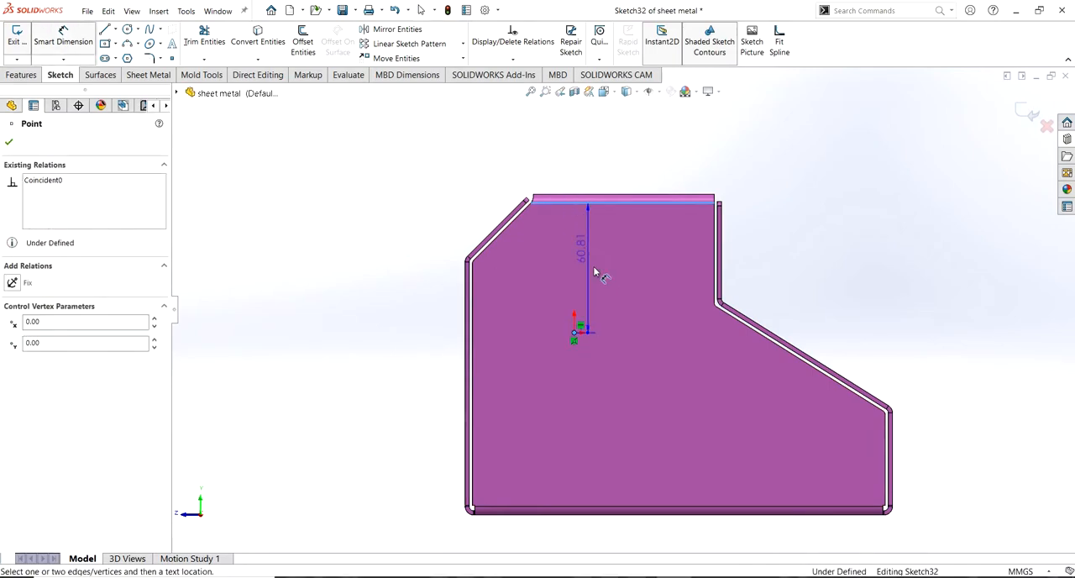
{"action": "left_click", "coordinate": [603, 284]}
{"action": "type", "text": "60"}
{"action": "key", "text": "Return"}
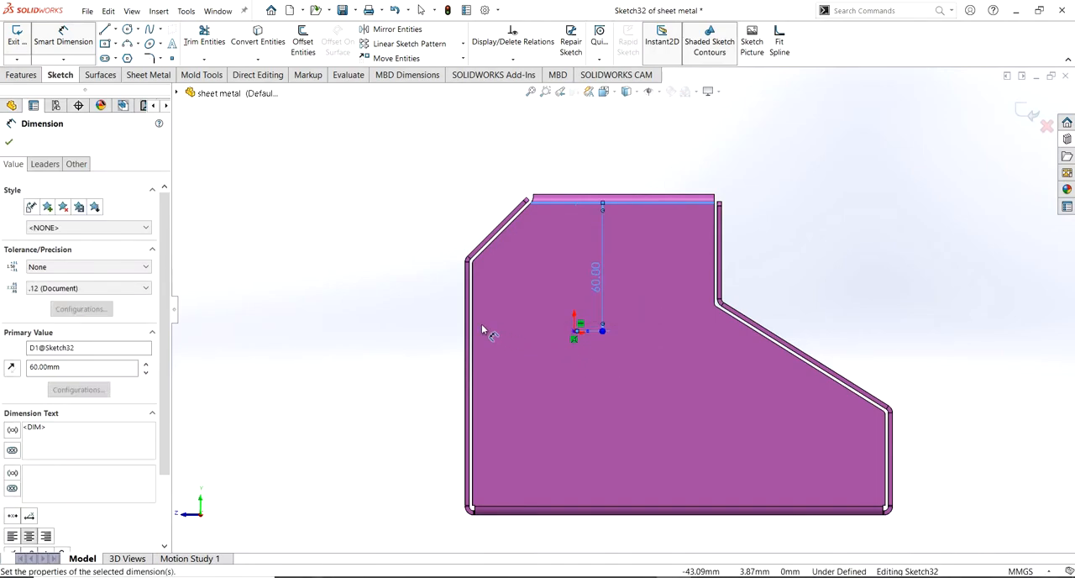
Dimension the emboss's point 60 mm from the side face's long vertical edge and exit the sketch
{"action": "left_click", "coordinate": [472, 331]}
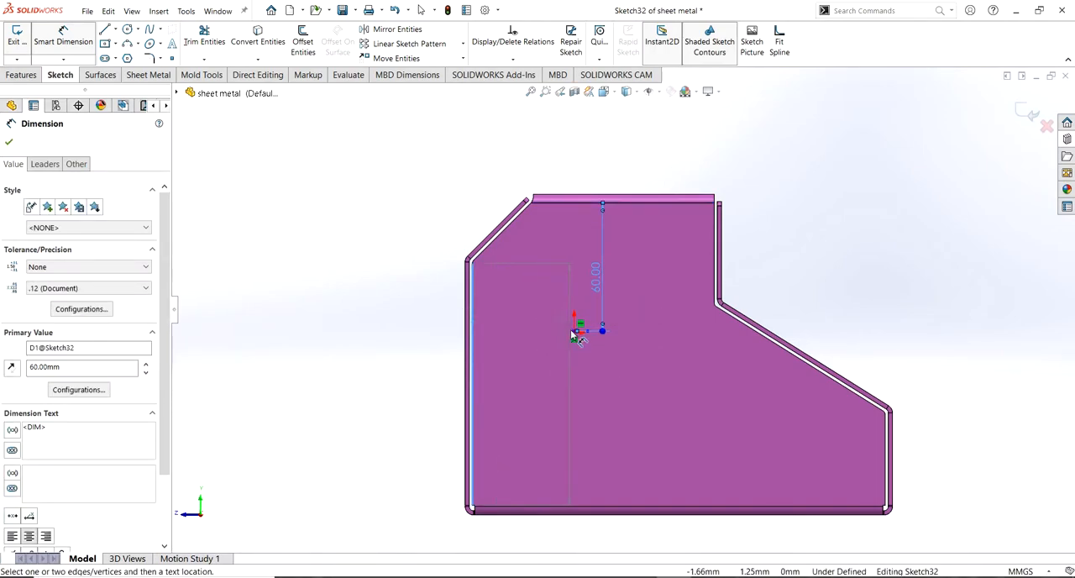
{"action": "left_click", "coordinate": [575, 333]}
{"action": "left_click", "coordinate": [557, 367]}
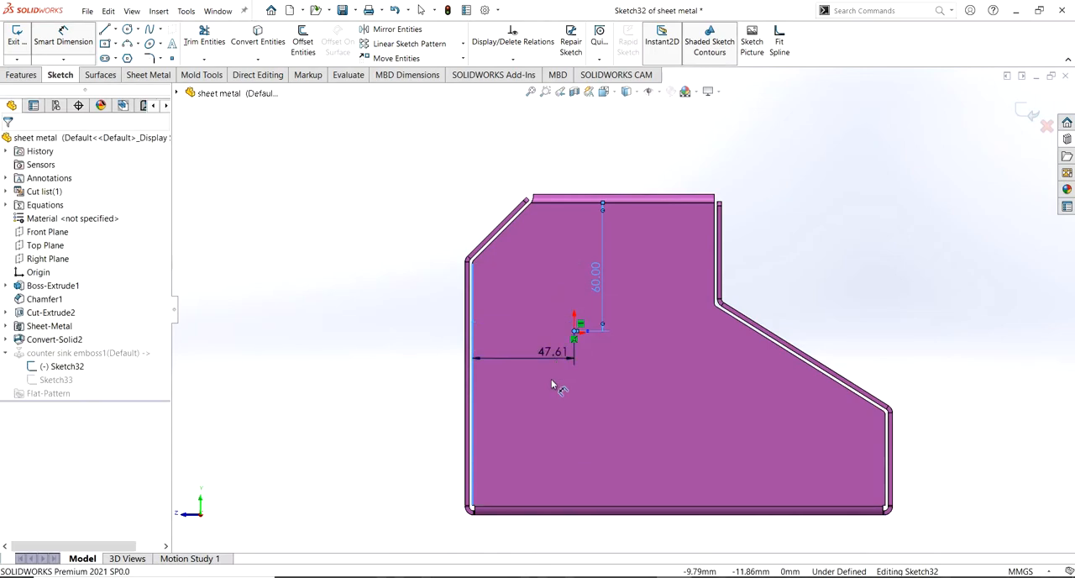
{"action": "type", "text": "60"}
{"action": "key", "text": "Return"}
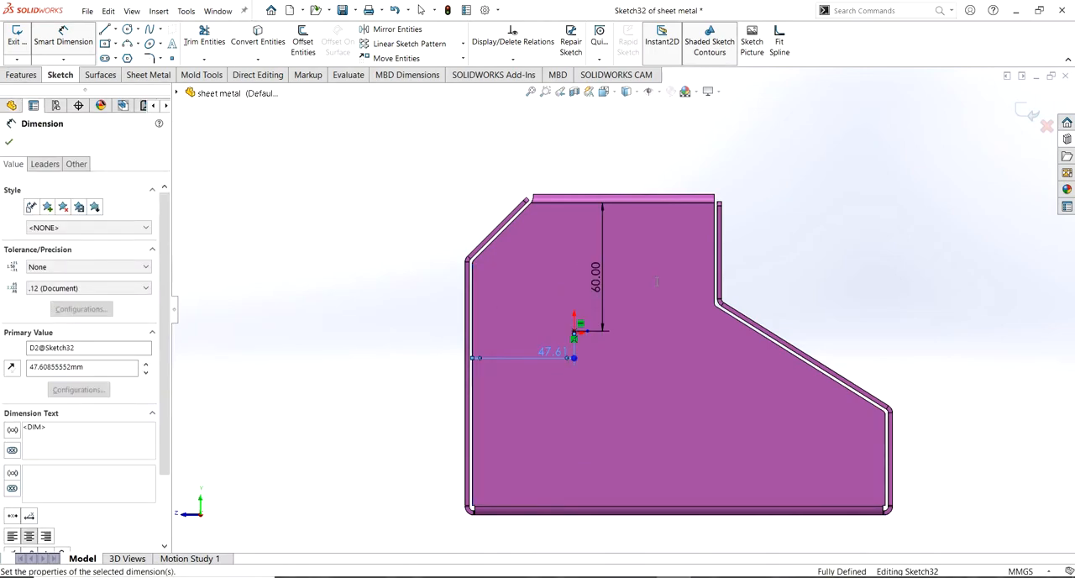
{"action": "left_click", "coordinate": [1024, 112]}
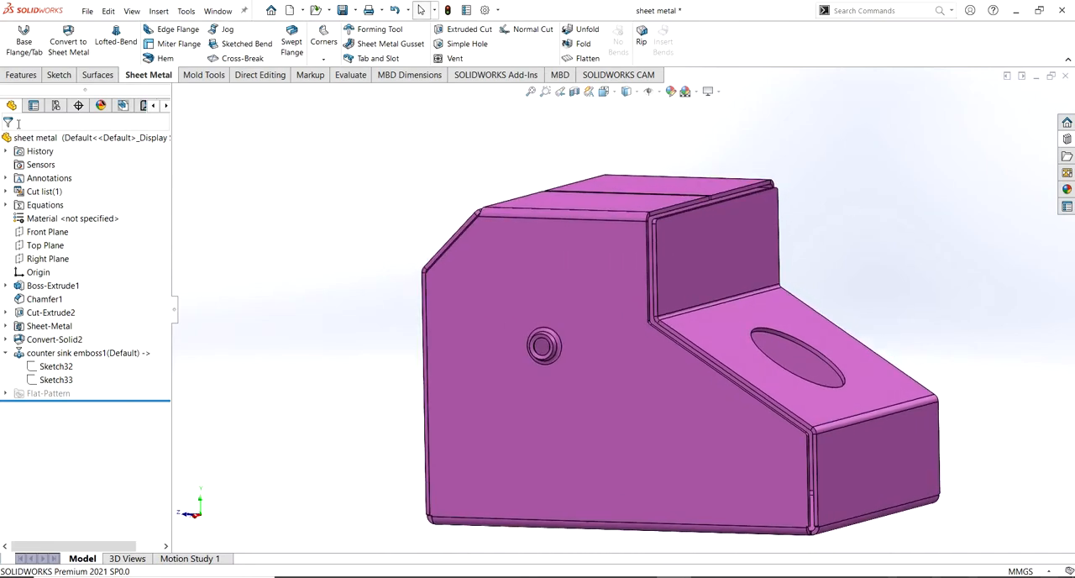
{"action": "middle_click_drag", "start_coordinate": [210, 149], "coordinate": [237, 154]}
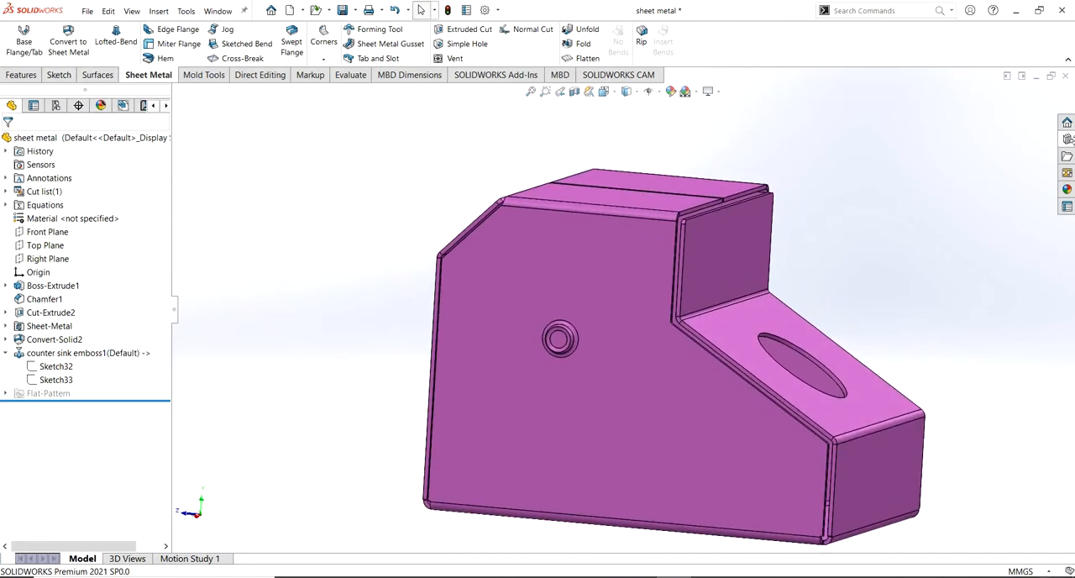
Place the circular emboss forming tool on the lower part of the large side face with its direction flipped
{"action": "left_click", "coordinate": [1066, 139]}
{"action": "left_click", "coordinate": [931, 329]}
{"action": "left_click_drag", "start_coordinate": [930, 328], "coordinate": [648, 441]}
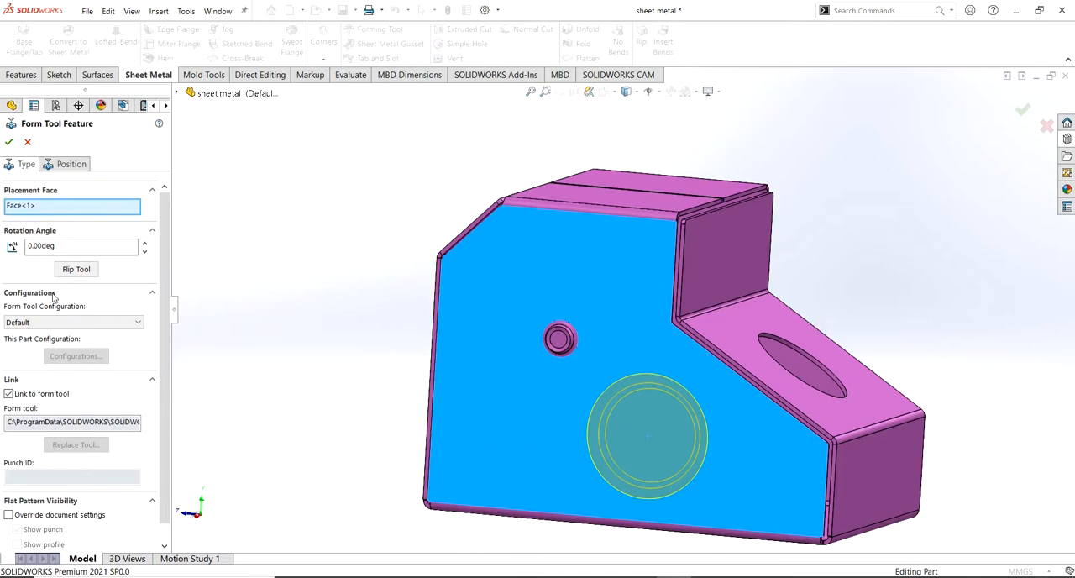
{"action": "left_click", "coordinate": [75, 269]}
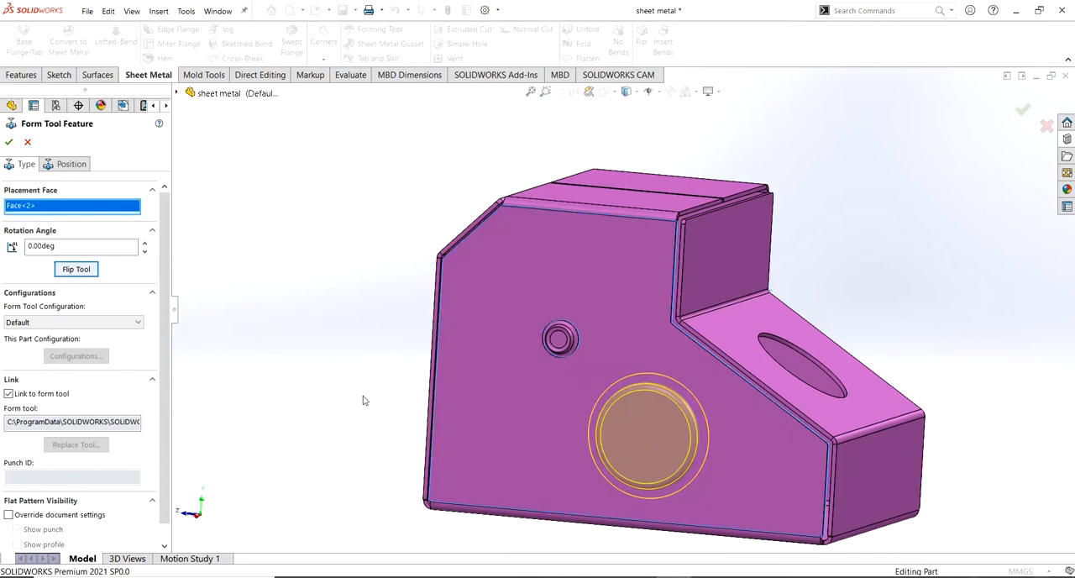
{"action": "scroll", "coordinate": [364, 400], "scroll_direction": "up", "scroll_amount": 2}
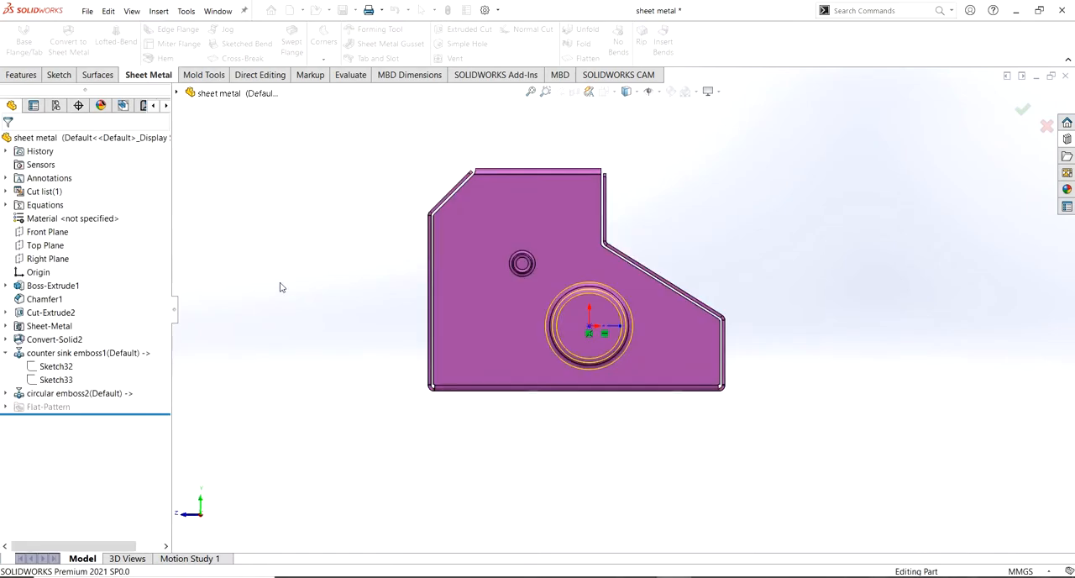
Place the arc lance from the lances folder on the opposite large side face, flipping the tool's direction
{"action": "middle_click_drag", "start_coordinate": [307, 292], "coordinate": [870, 229]}
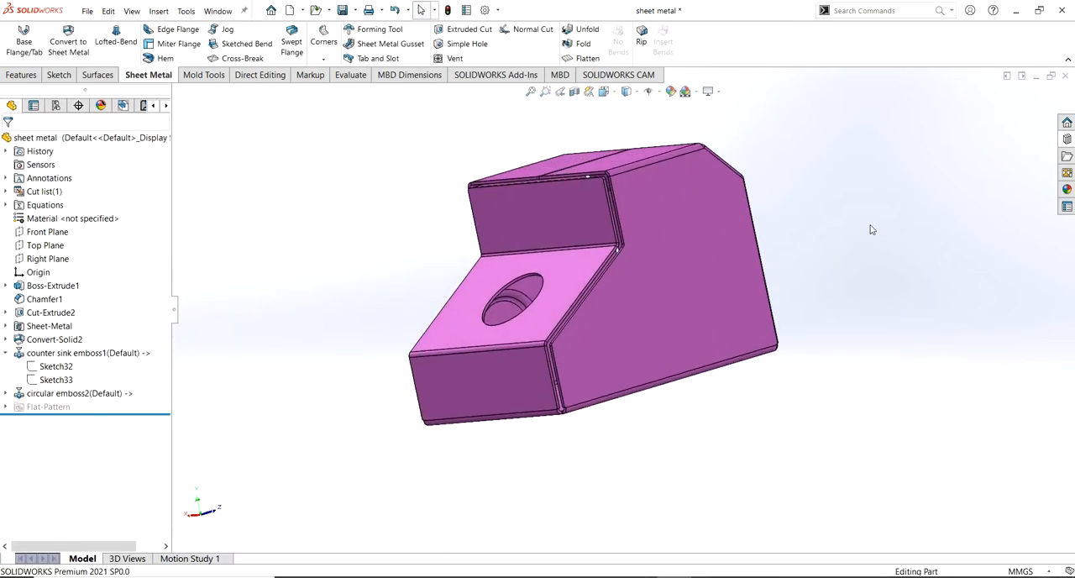
{"action": "left_click", "coordinate": [1066, 139]}
{"action": "left_click", "coordinate": [973, 204]}
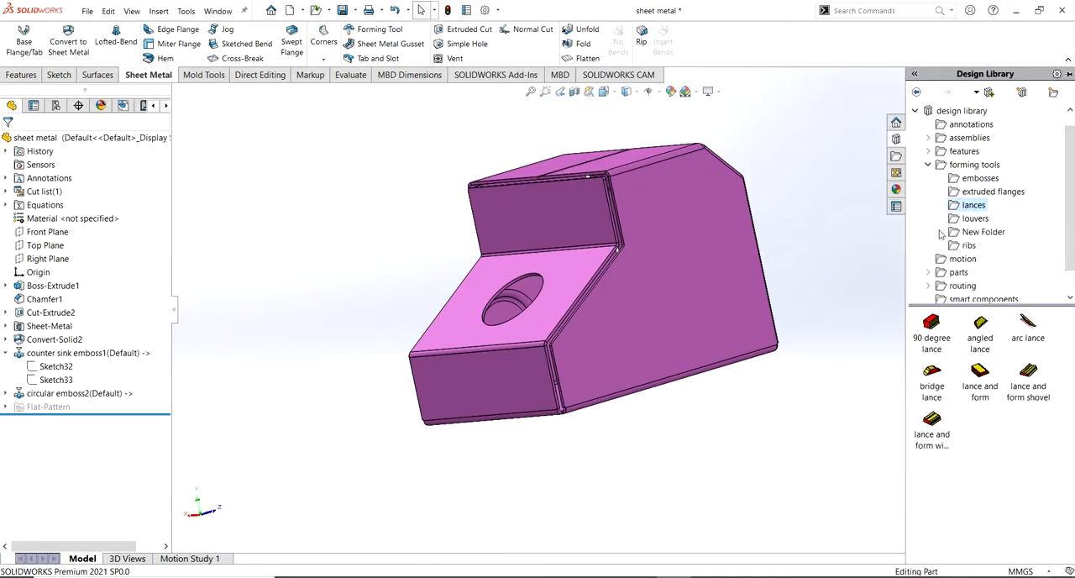
{"action": "left_click", "coordinate": [1026, 323]}
{"action": "left_click_drag", "start_coordinate": [1029, 326], "coordinate": [661, 340]}
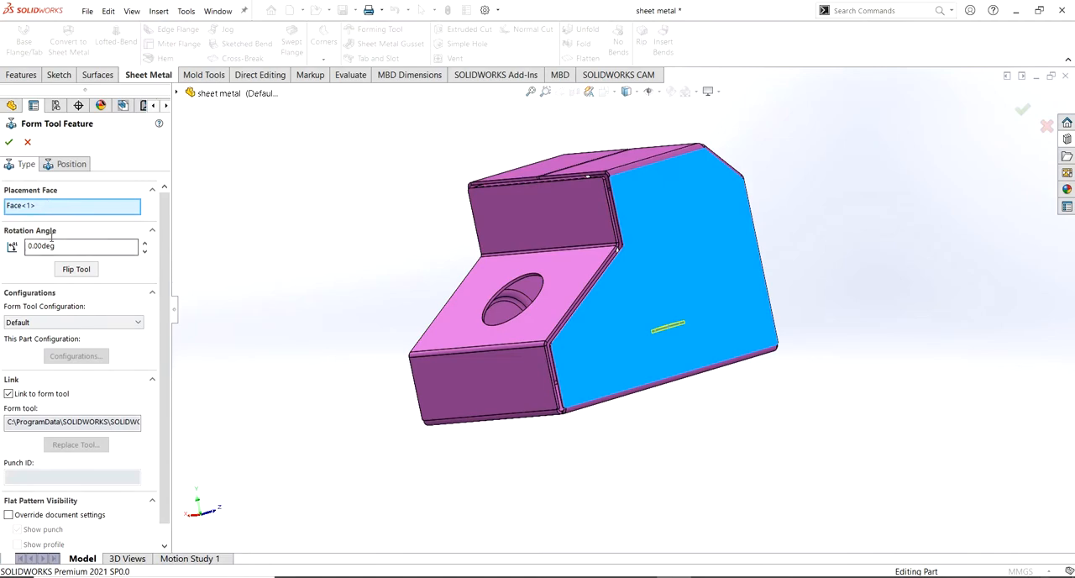
{"action": "left_click", "coordinate": [75, 274]}
{"action": "scroll", "coordinate": [711, 329], "scroll_direction": "down", "scroll_amount": 4}
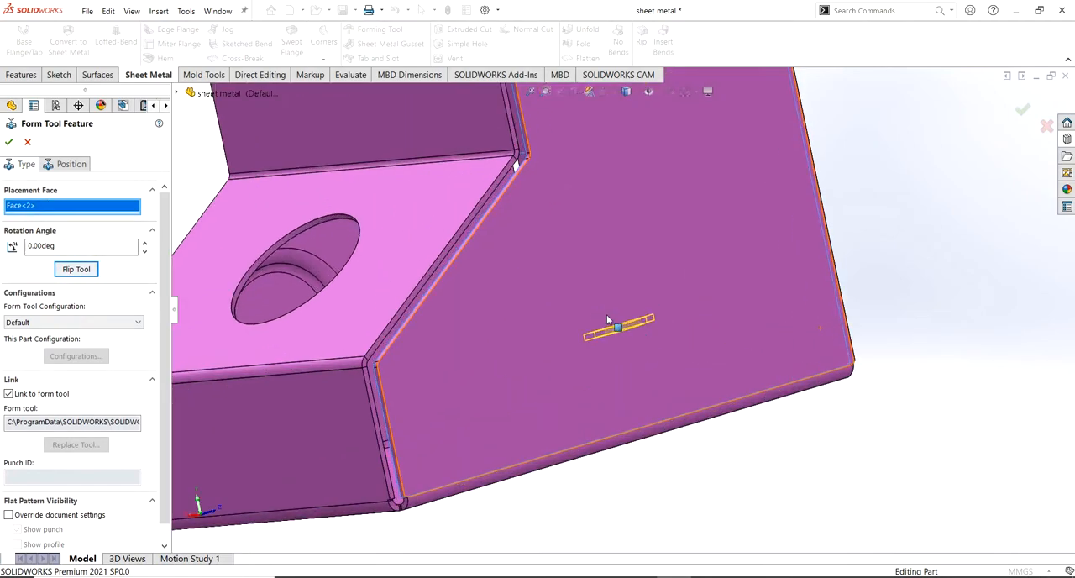
{"action": "middle_click_drag", "start_coordinate": [608, 329], "coordinate": [617, 352]}
Open the arc lance's position sketch and dimension its point 40 mm from the side face's long vertical edge
{"action": "left_click", "coordinate": [72, 166]}
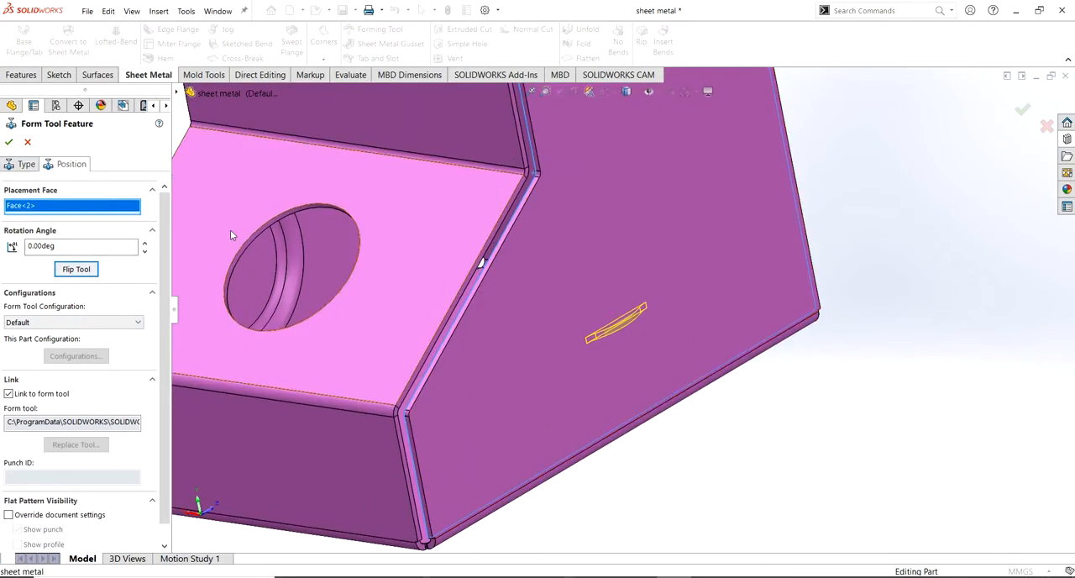
{"action": "left_click", "coordinate": [64, 42]}
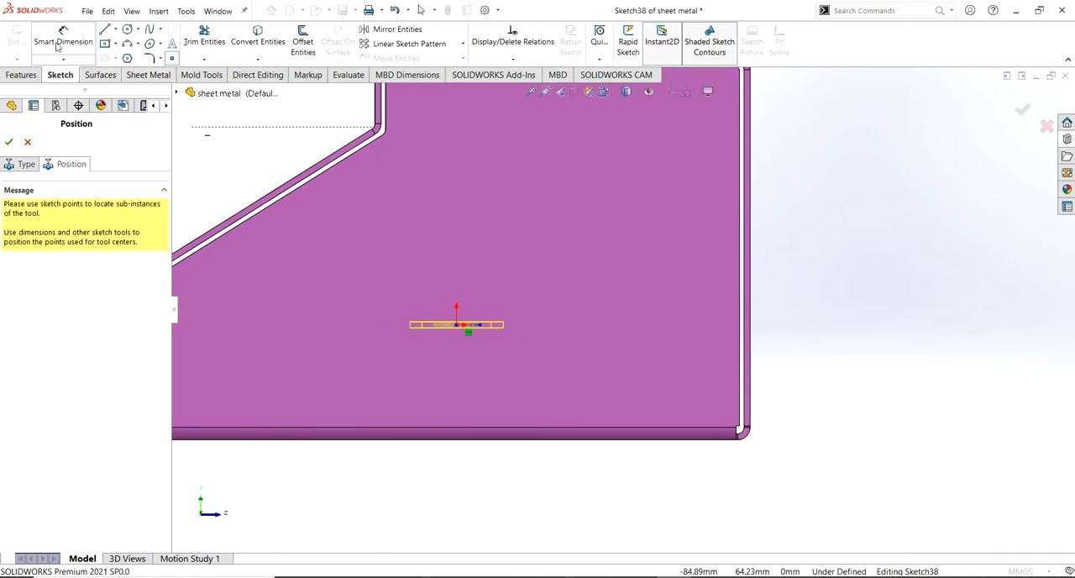
{"action": "left_click", "coordinate": [457, 326]}
{"action": "left_click", "coordinate": [739, 337]}
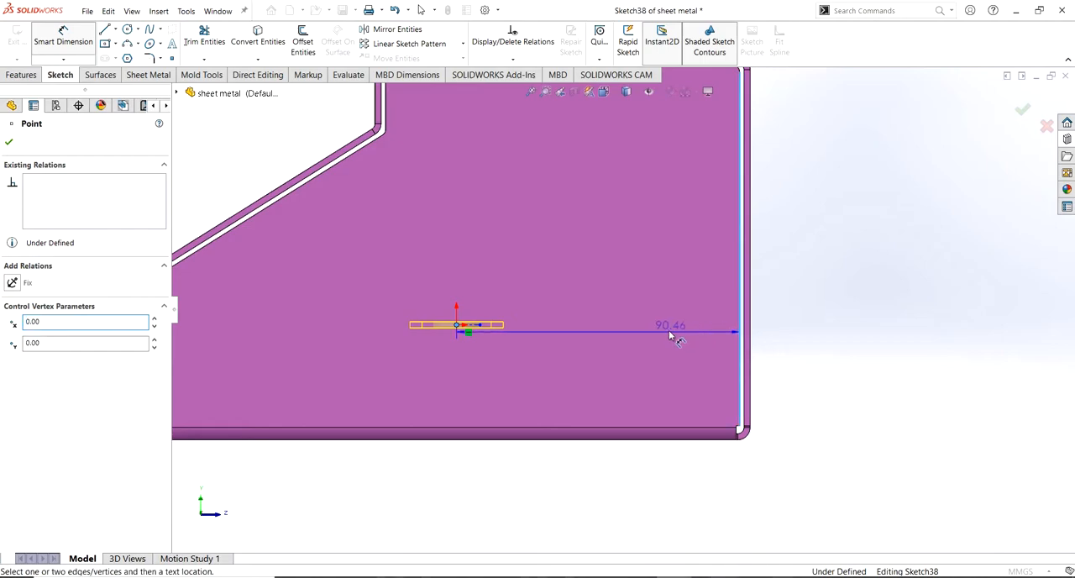
{"action": "left_click", "coordinate": [662, 342]}
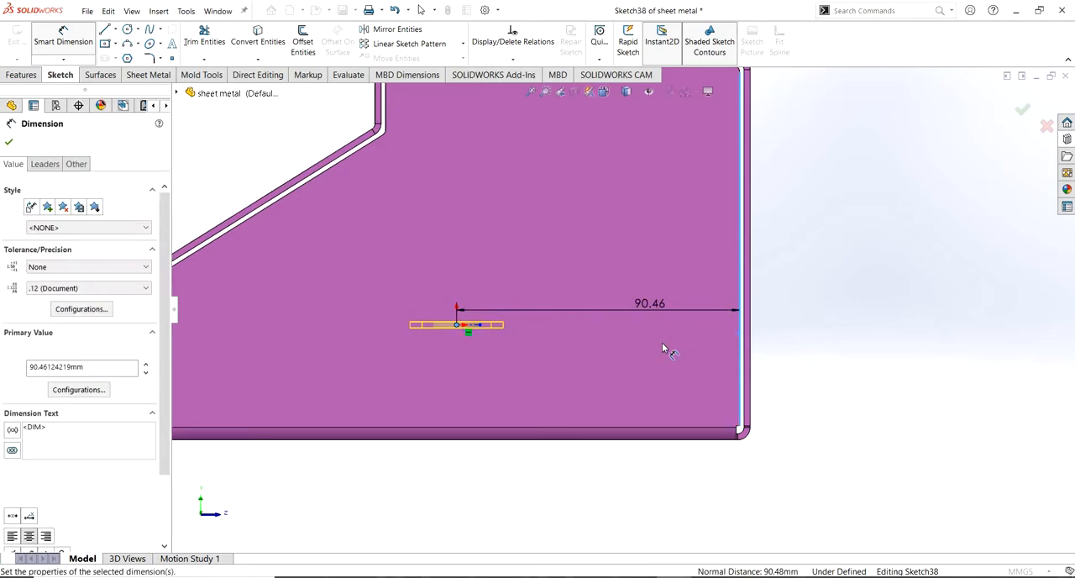
{"action": "key", "text": "Return"}
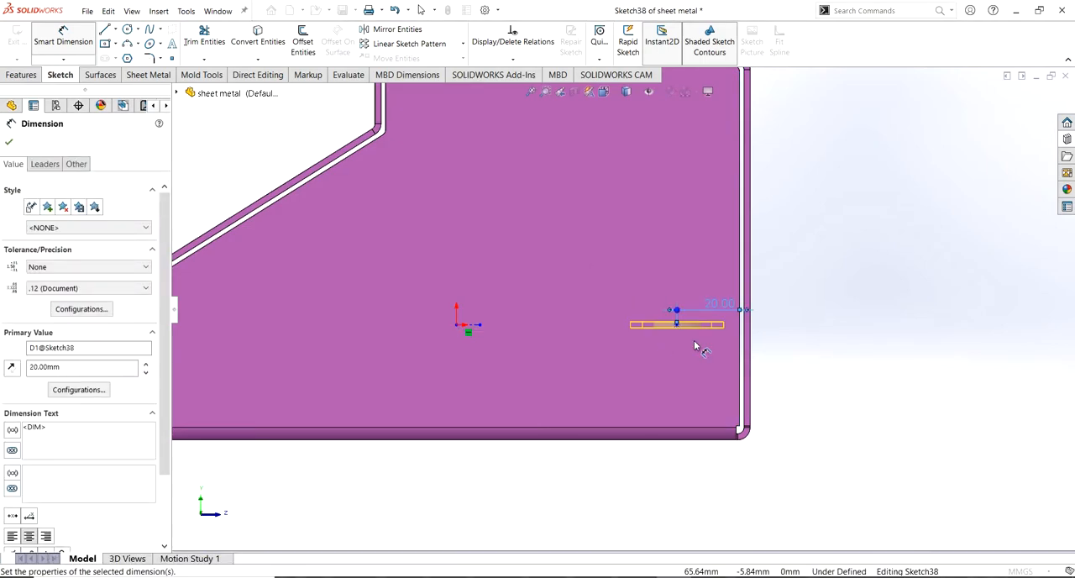
{"action": "double_click", "coordinate": [718, 309]}
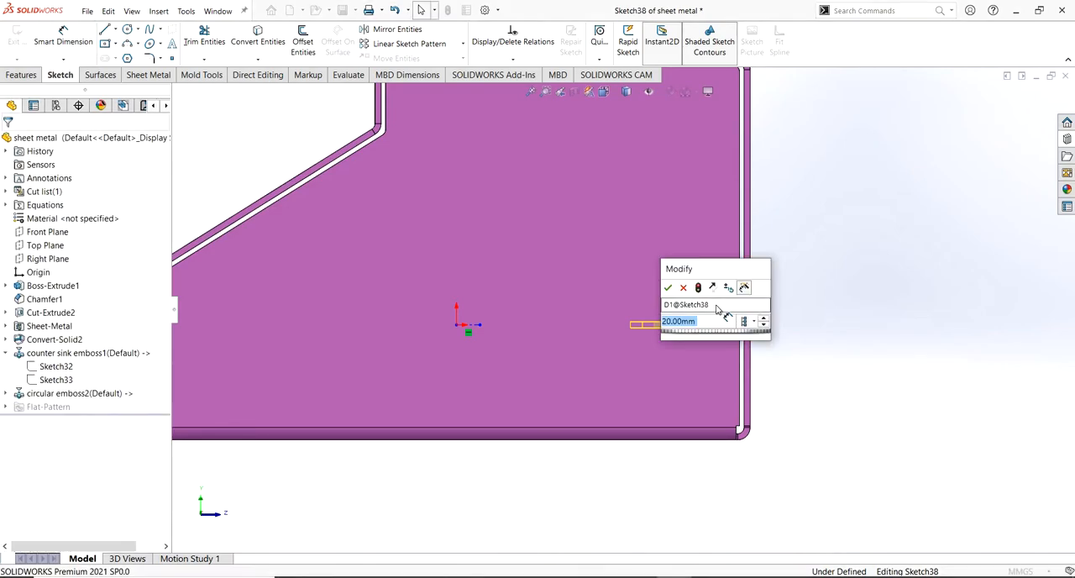
{"action": "type", "text": "40"}
{"action": "key", "text": "Return"}
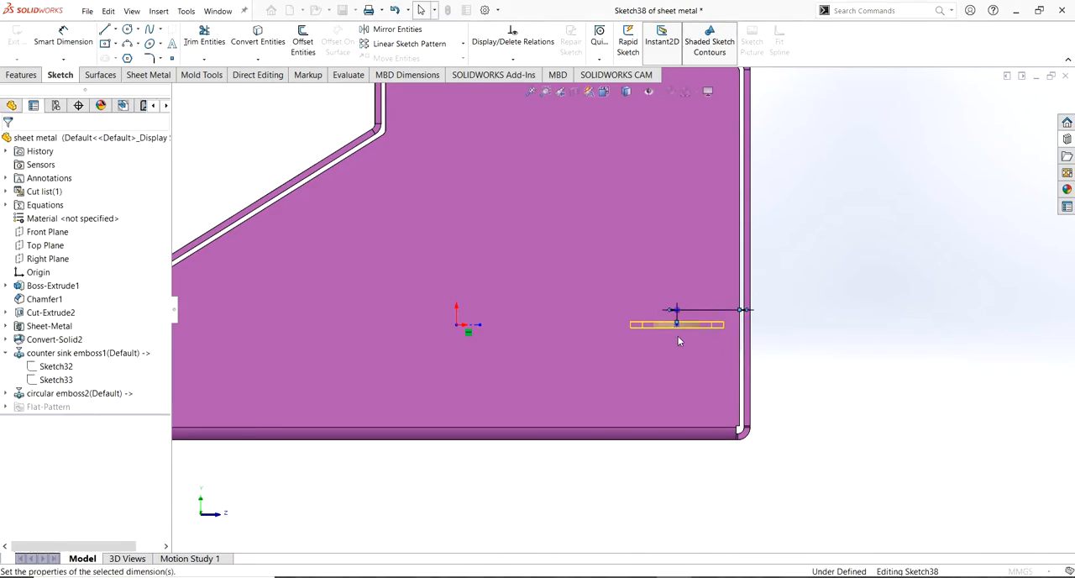
Dimension the arc lance's point 20 mm above the side face's bottom edge
{"action": "left_click", "coordinate": [613, 325]}
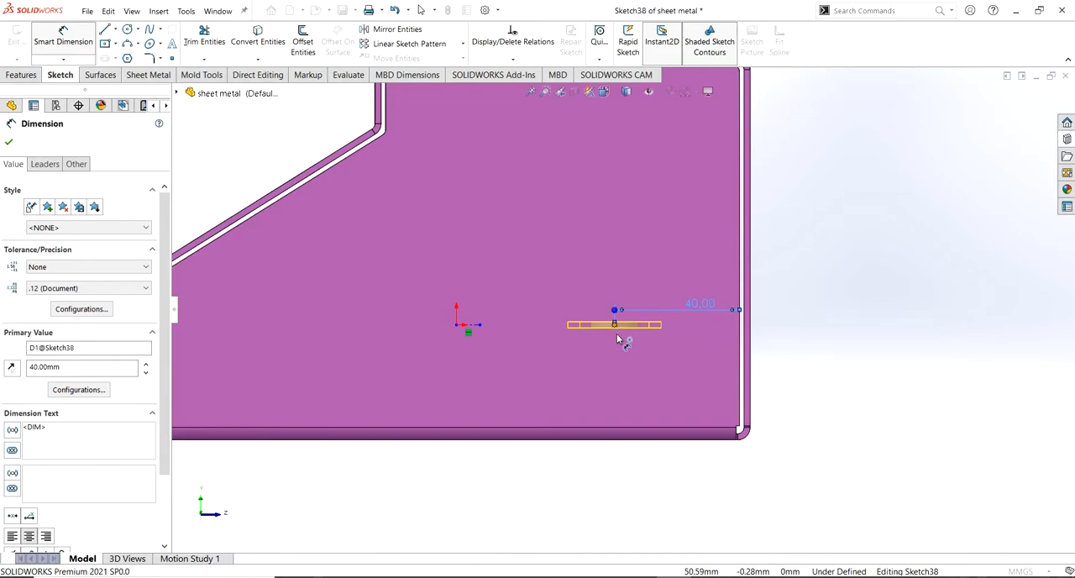
{"action": "left_click", "coordinate": [609, 433]}
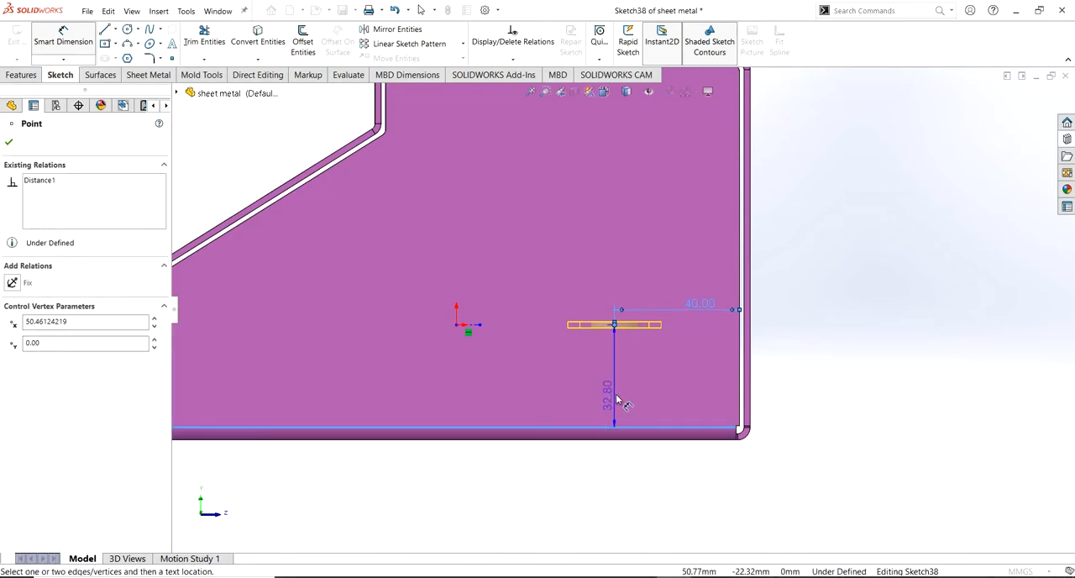
{"action": "left_click", "coordinate": [666, 398]}
{"action": "type", "text": "20"}
{"action": "key", "text": "Return"}
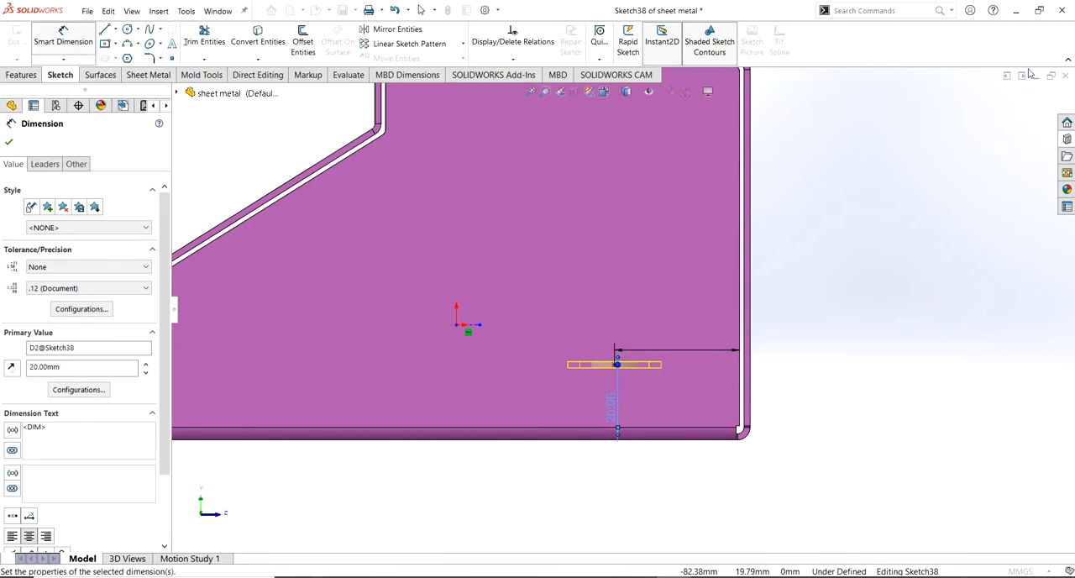
{"action": "left_click", "coordinate": [8, 141]}
Override the document settings for the arc lance's flat pattern visibility, keeping the punch shown, and finish the form tool feature
{"action": "left_click", "coordinate": [26, 165]}
{"action": "left_click", "coordinate": [9, 143]}
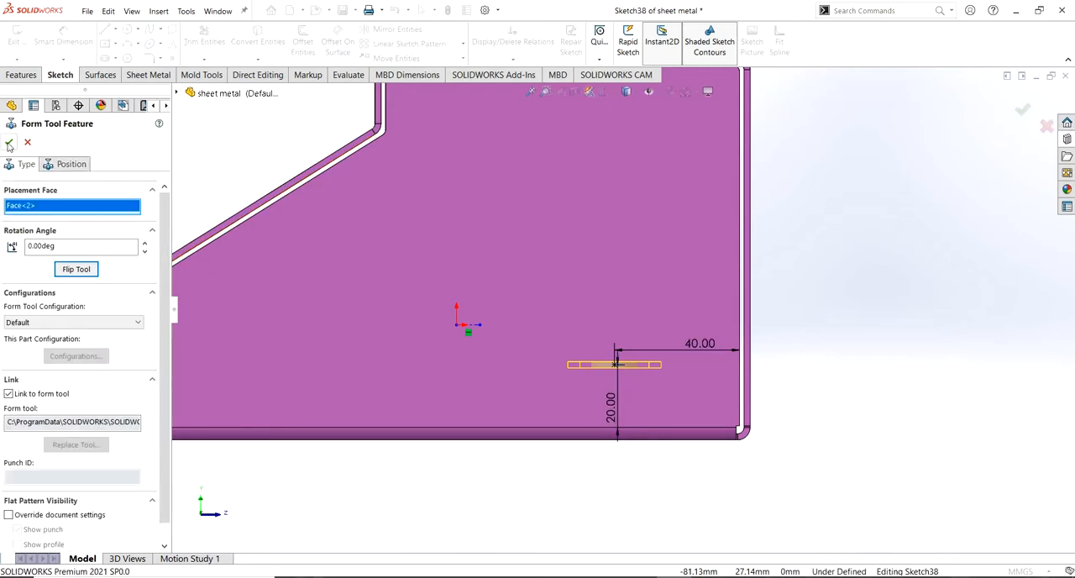
{"action": "scroll", "coordinate": [166, 362], "scroll_direction": "down", "scroll_amount": 1}
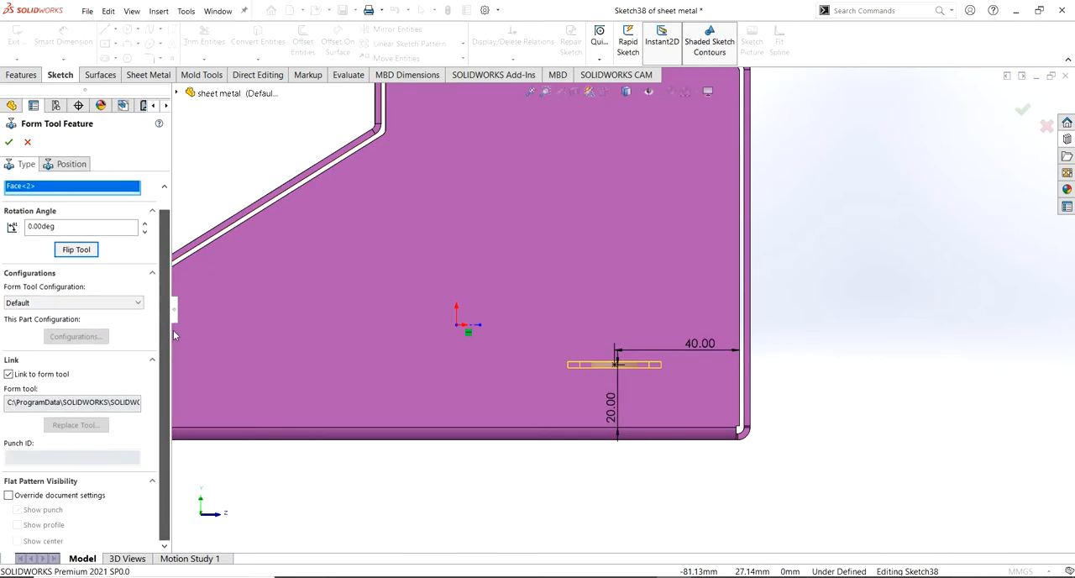
{"action": "left_click", "coordinate": [8, 496]}
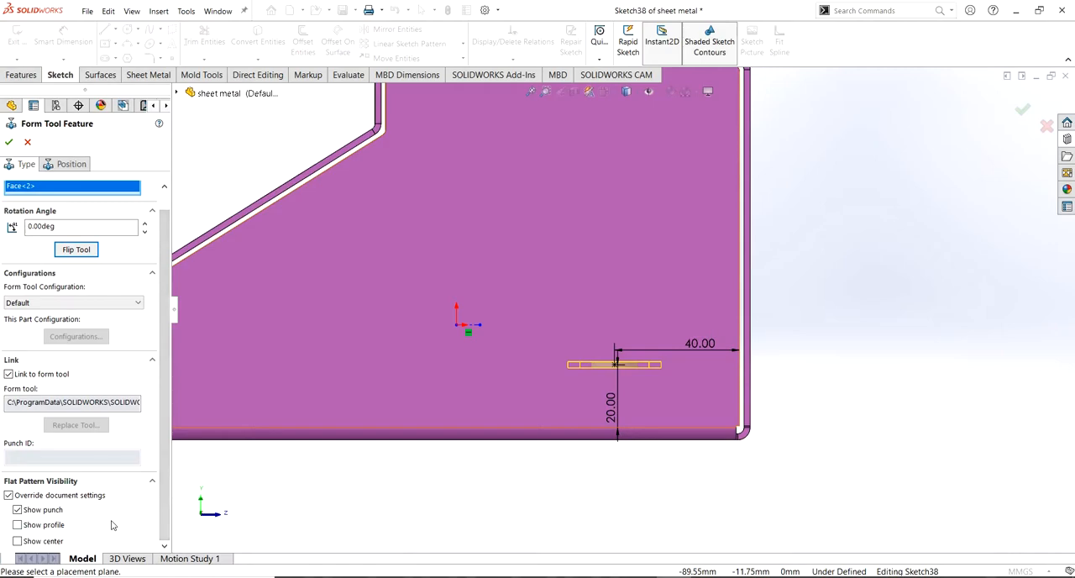
{"action": "left_click", "coordinate": [9, 142]}
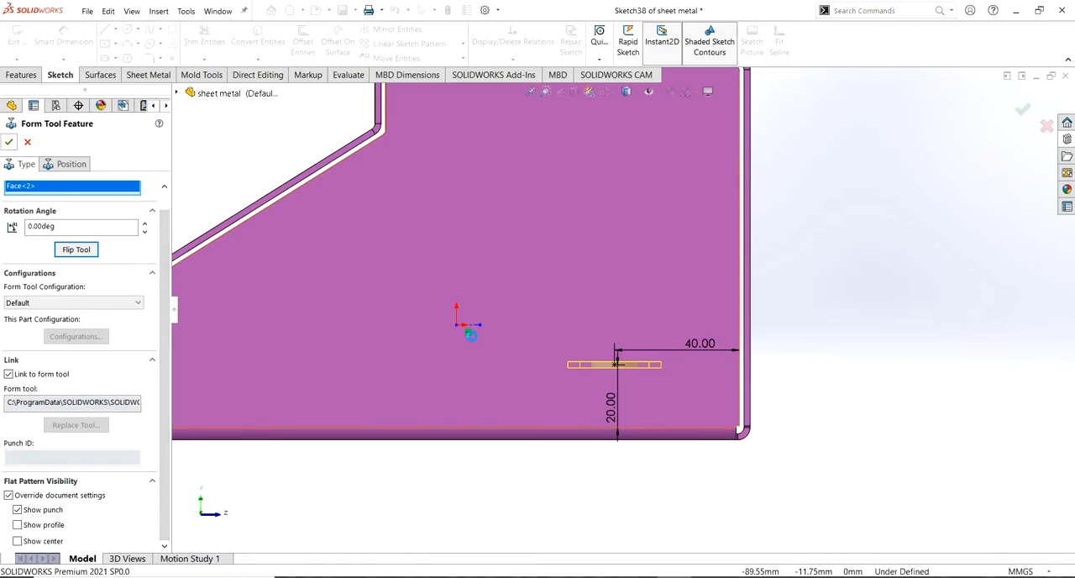
{"action": "middle_click_drag", "start_coordinate": [487, 347], "coordinate": [506, 382]}
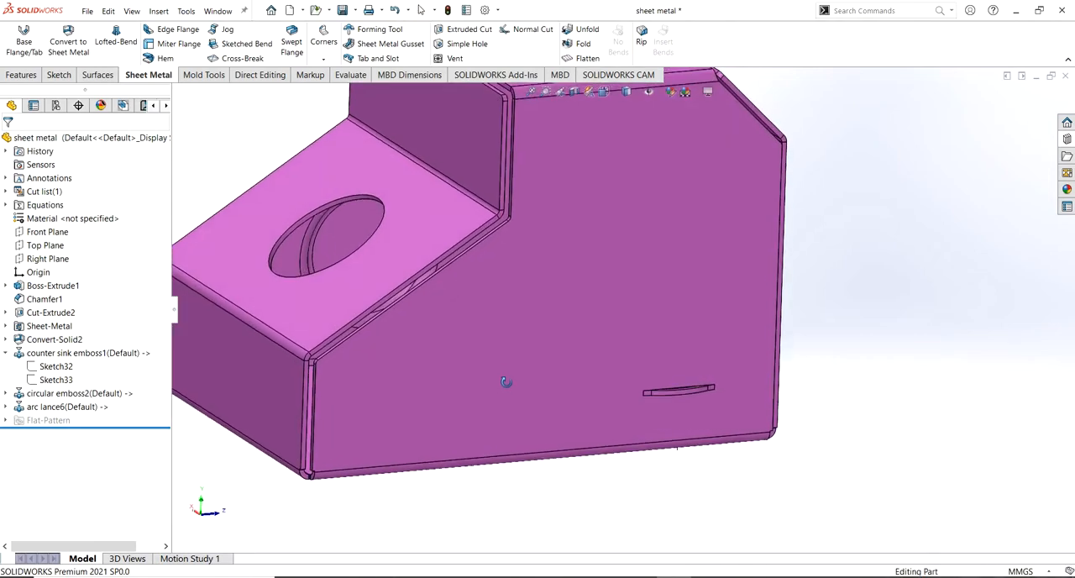
Start a linear pattern of the arc lance feature, using the side face's long vertical edge as Direction 1
{"action": "left_click", "coordinate": [20, 75]}
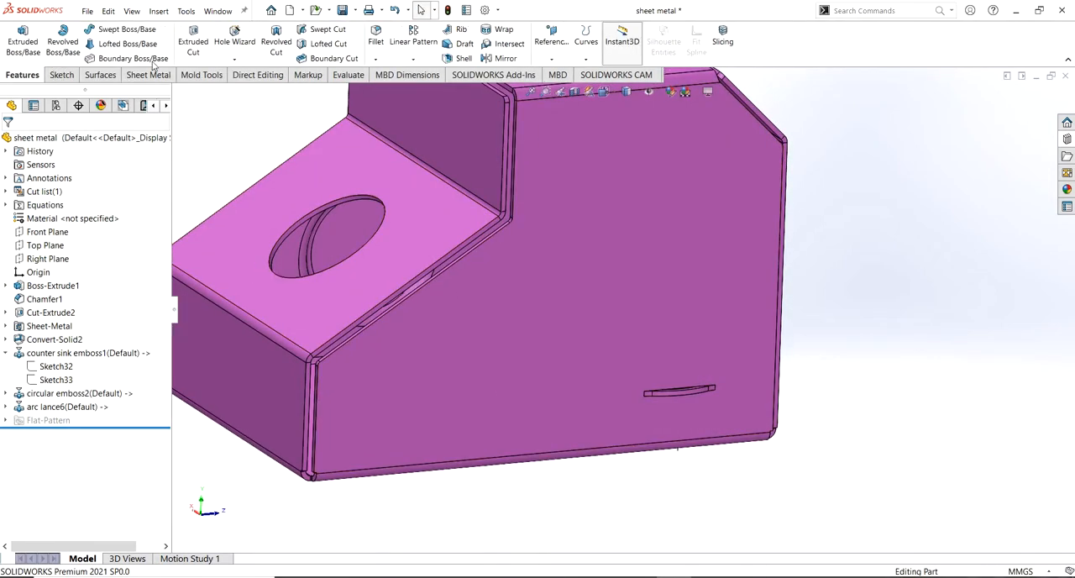
{"action": "left_click", "coordinate": [412, 59]}
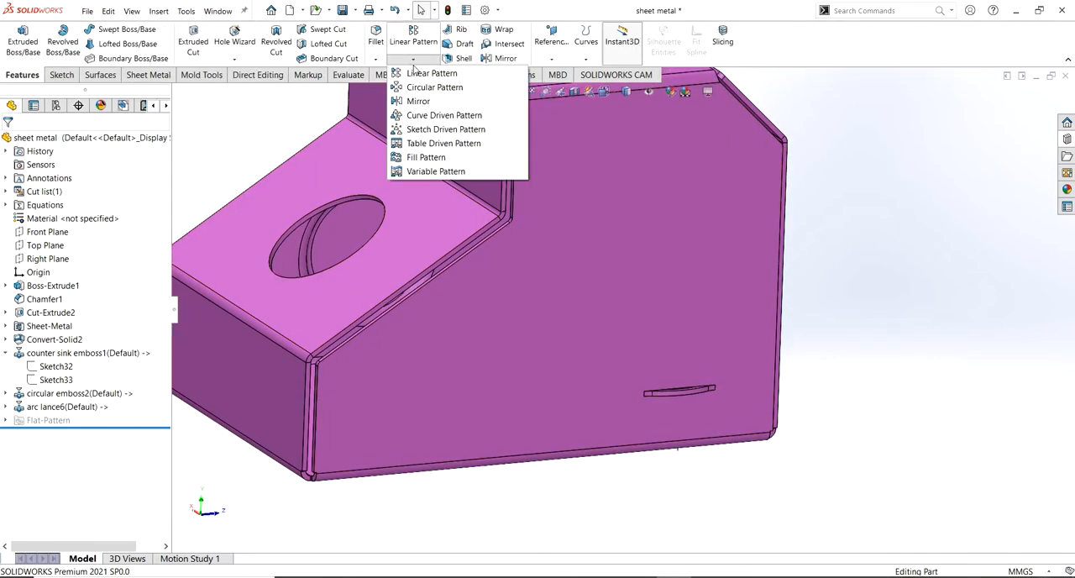
{"action": "left_click", "coordinate": [421, 74]}
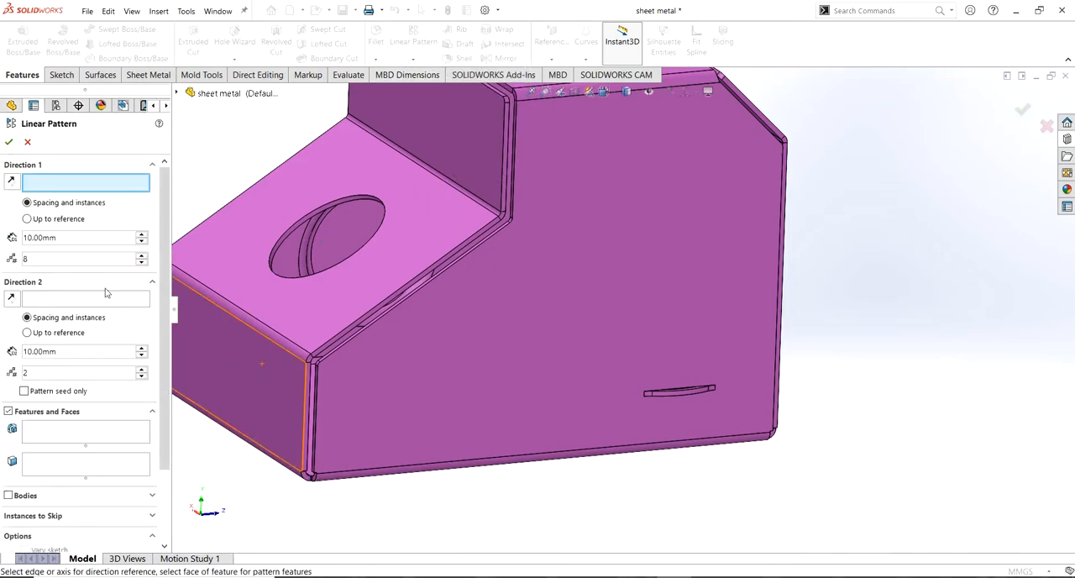
{"action": "left_click", "coordinate": [178, 94]}
{"action": "left_click", "coordinate": [67, 442]}
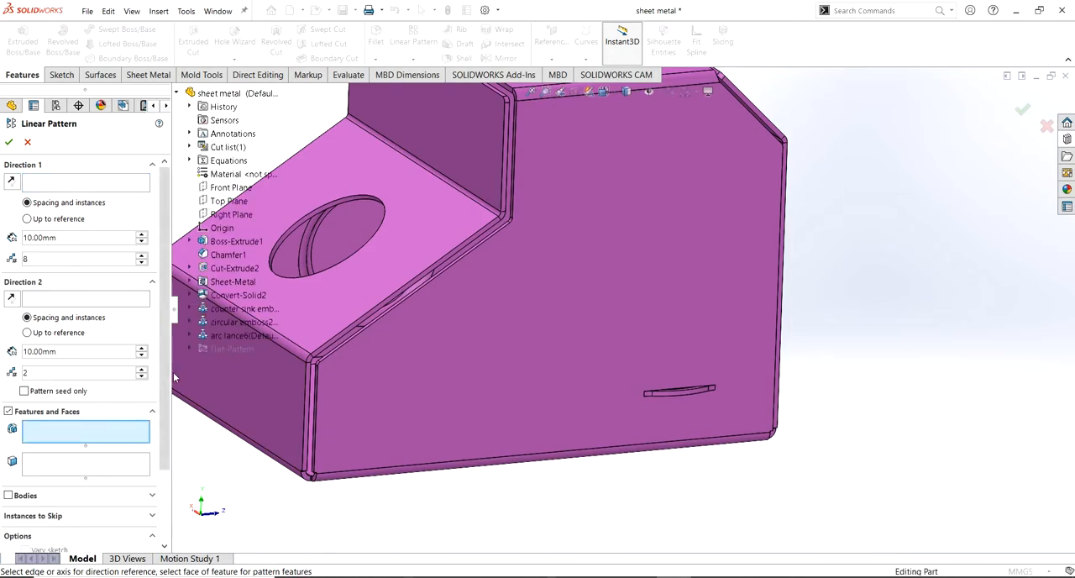
{"action": "left_click", "coordinate": [231, 335]}
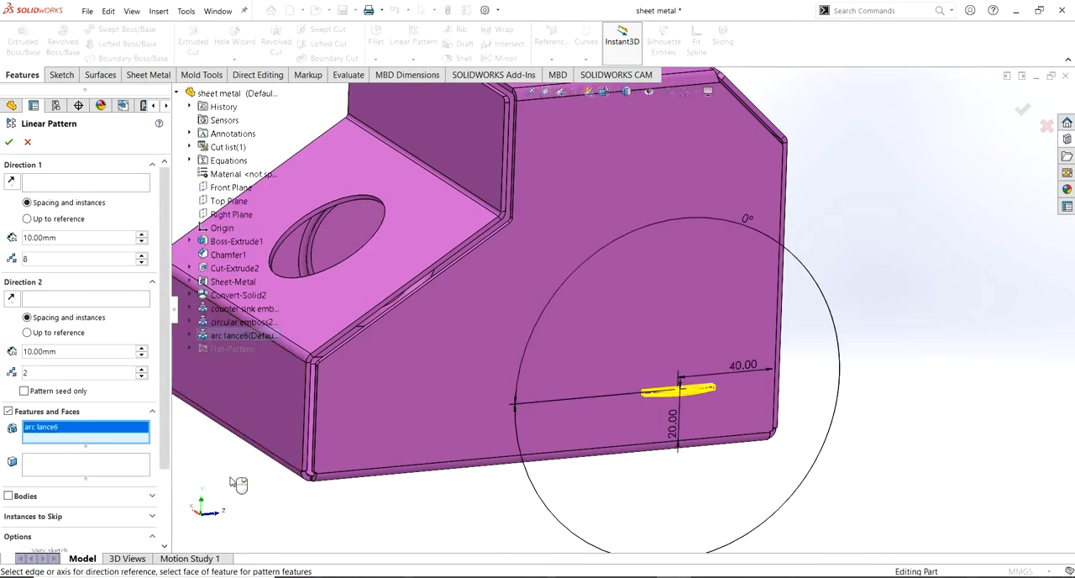
{"action": "left_click", "coordinate": [47, 184]}
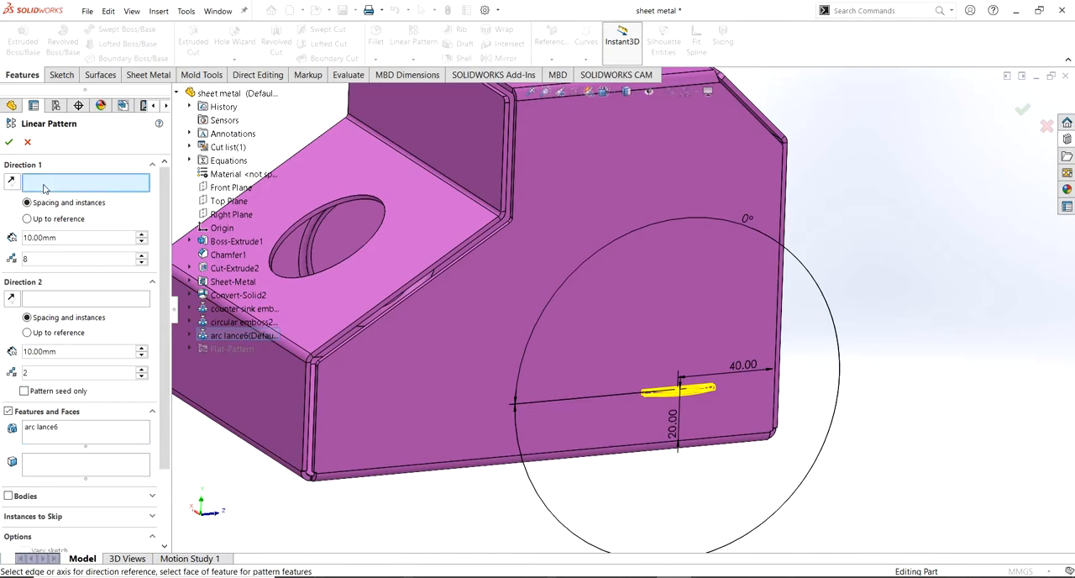
{"action": "left_click", "coordinate": [772, 332]}
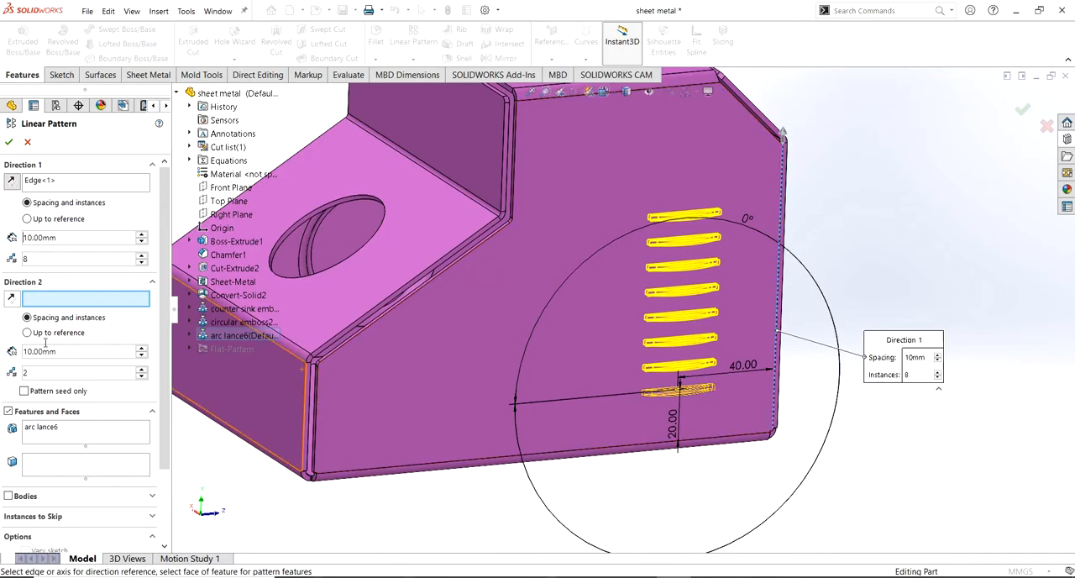
Set the lance pattern to 10 instances spaced 5 mm apart and create it
{"action": "double_click", "coordinate": [23, 260]}
{"action": "type", "text": "10"}
{"action": "key", "text": "Return"}
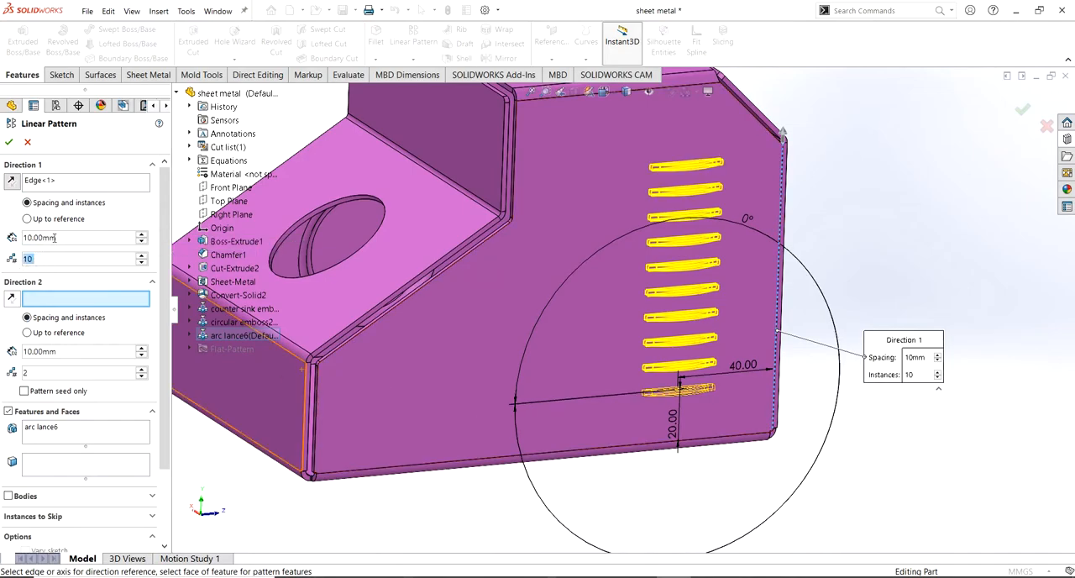
{"action": "type", "text": "8"}
{"action": "key", "text": "Return"}
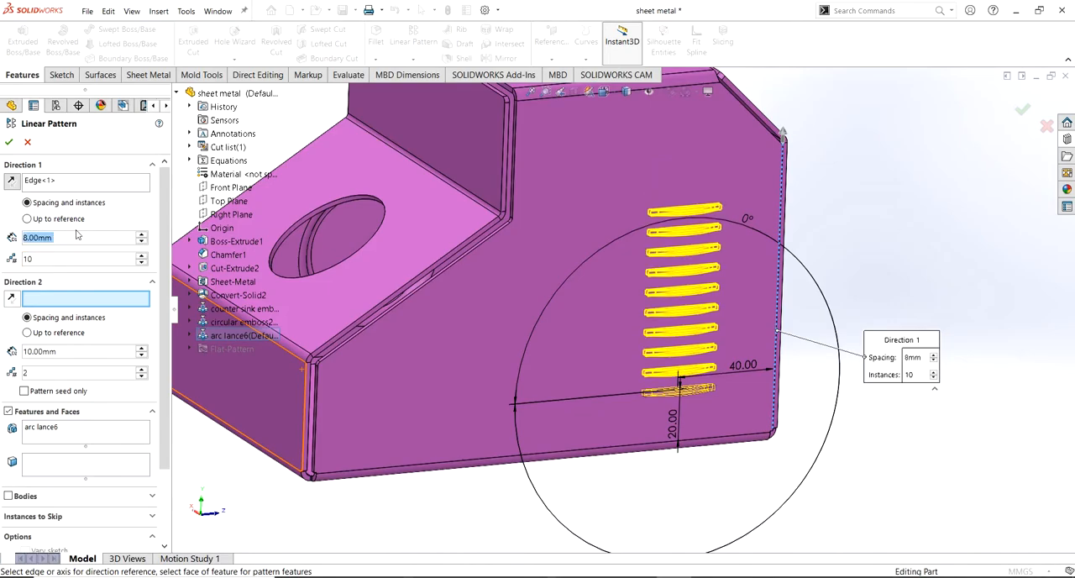
{"action": "type", "text": "5"}
{"action": "key", "text": "Return"}
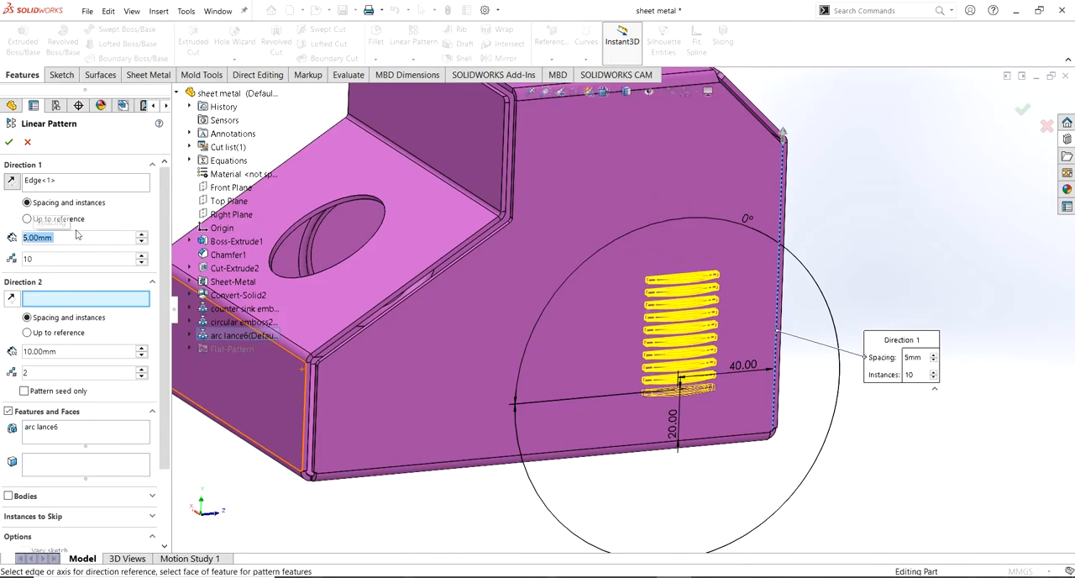
{"action": "left_click", "coordinate": [8, 143]}
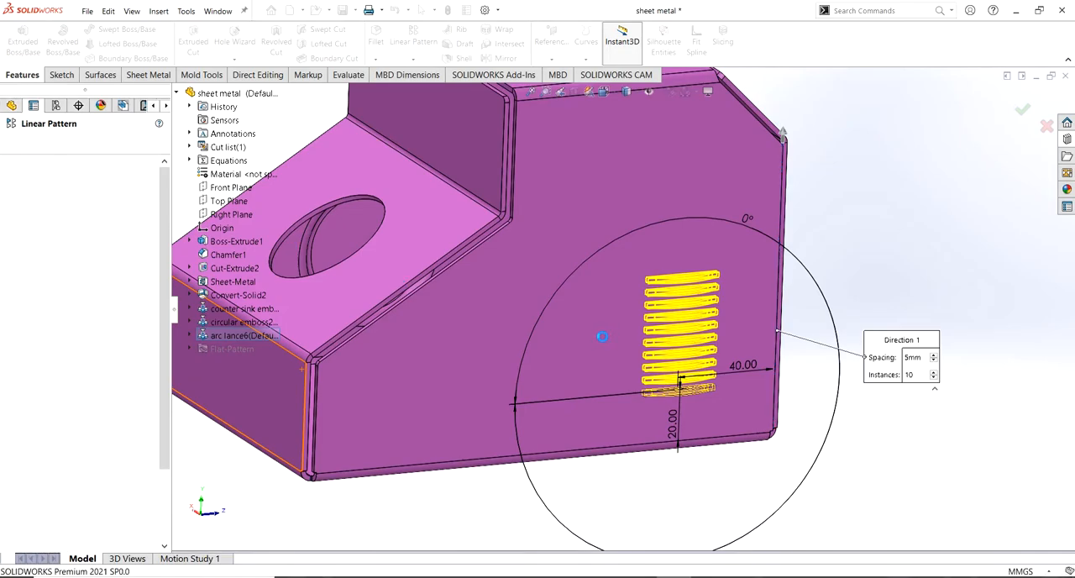
Place the rectangular flange forming tool from the extruded flanges library on the side face beside the patterned arc lances
{"action": "middle_click_drag", "start_coordinate": [593, 327], "coordinate": [1038, 219]}
{"action": "scroll", "coordinate": [652, 321], "scroll_direction": "down", "scroll_amount": 4}
{"action": "left_click", "coordinate": [1066, 139]}
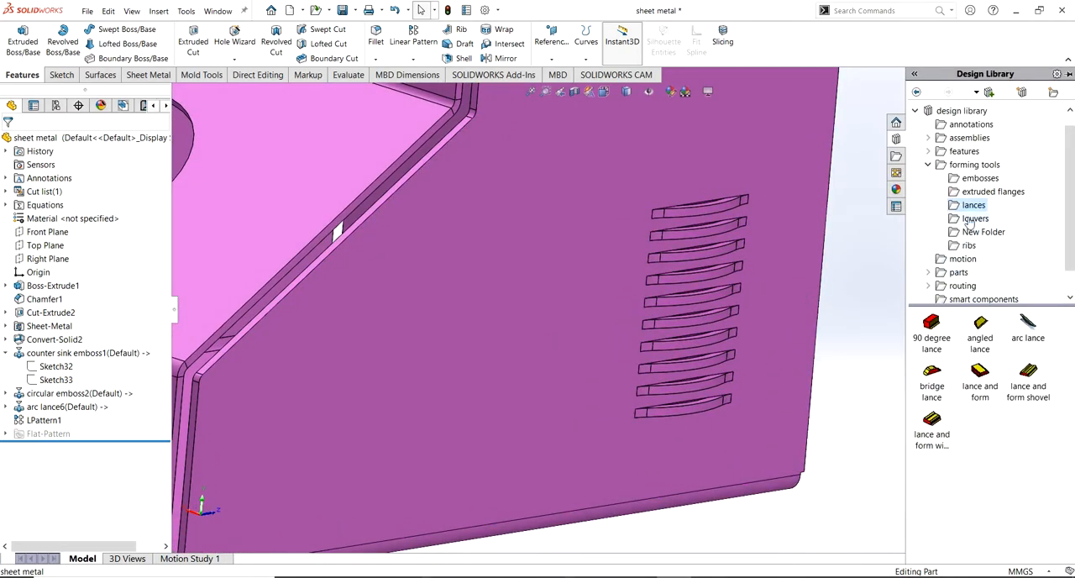
{"action": "left_click", "coordinate": [972, 193]}
{"action": "left_click_drag", "start_coordinate": [930, 330], "coordinate": [426, 394]}
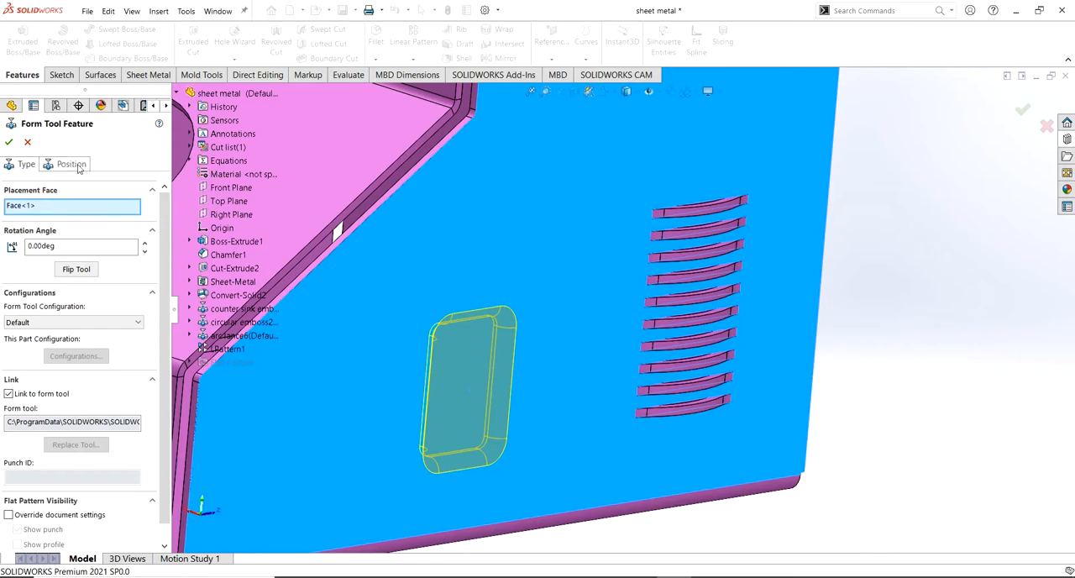
Dimension the rectangular flange's position point 30 mm above the side face's bottom edge
{"action": "left_click", "coordinate": [71, 164]}
{"action": "left_click", "coordinate": [68, 42]}
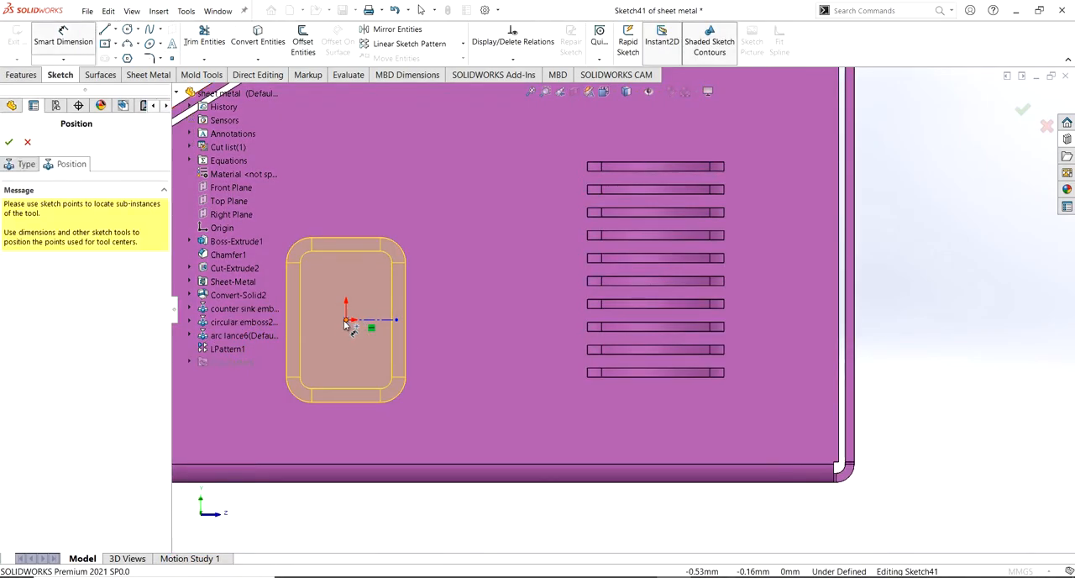
{"action": "left_click", "coordinate": [345, 323]}
{"action": "left_click", "coordinate": [352, 464]}
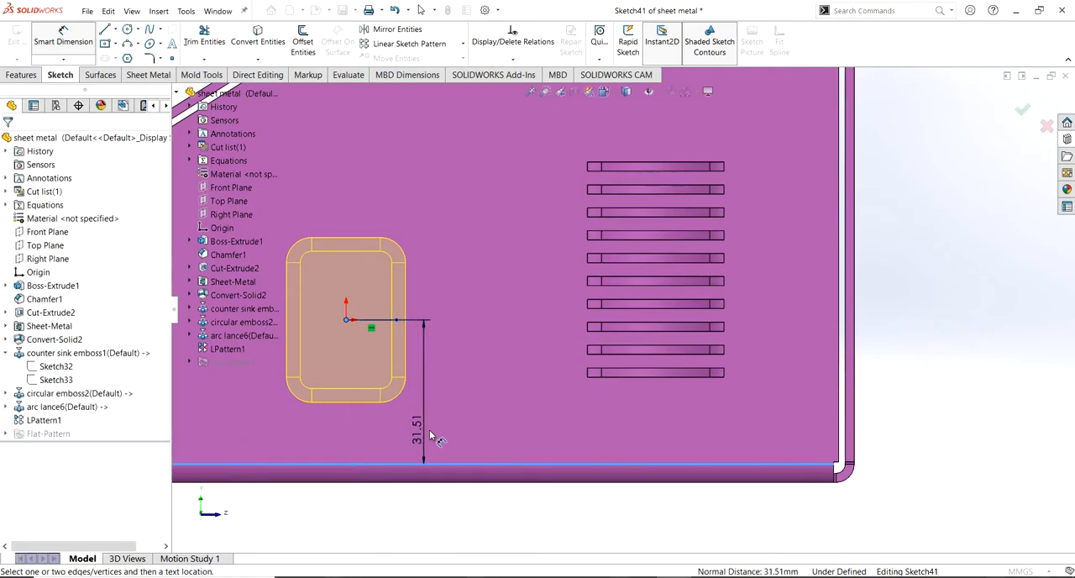
{"action": "left_click", "coordinate": [429, 436]}
{"action": "key", "text": "Return"}
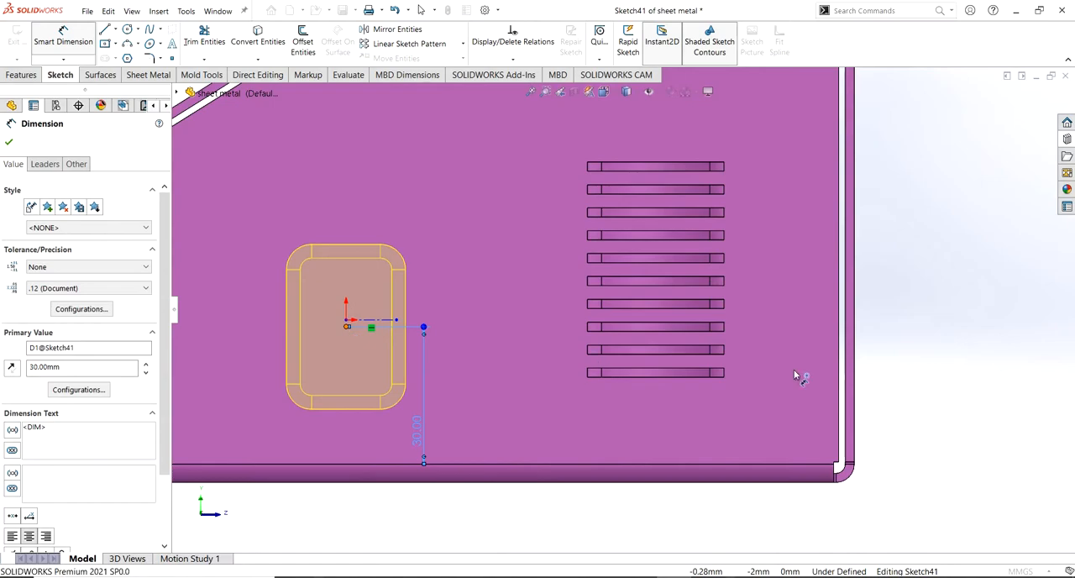
Dimension the rectangular flange's point 100 mm from the side face's vertical edge beyond the lances
{"action": "left_click", "coordinate": [838, 363]}
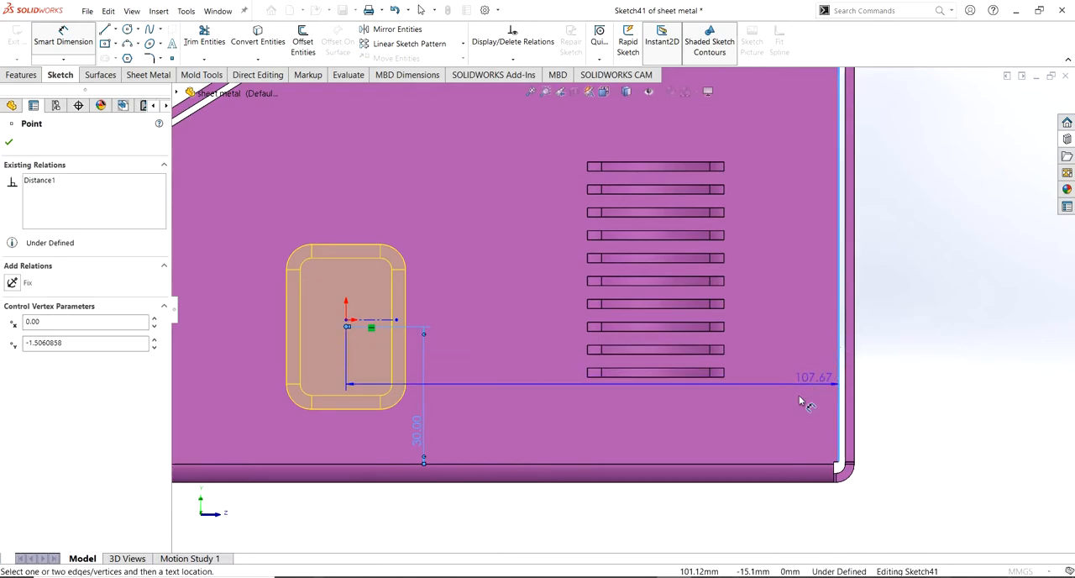
{"action": "left_click", "coordinate": [783, 425]}
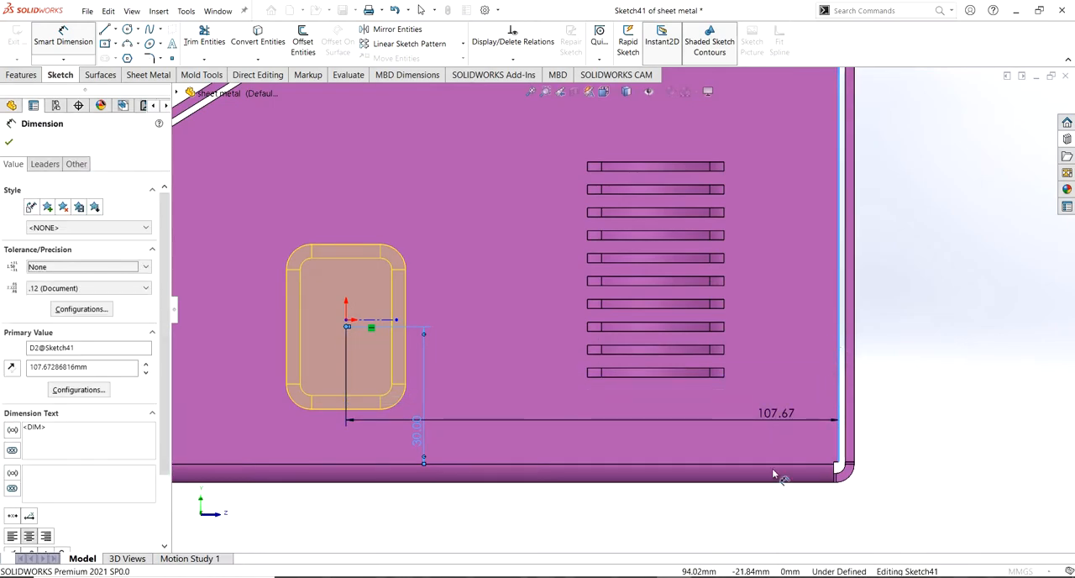
{"action": "key", "text": "Return"}
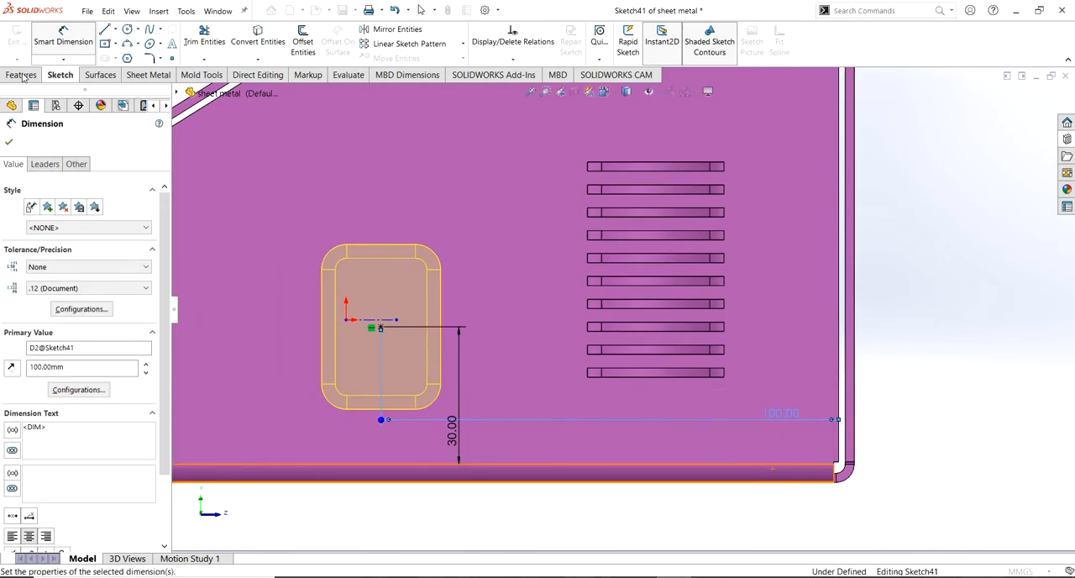
{"action": "left_click", "coordinate": [8, 142]}
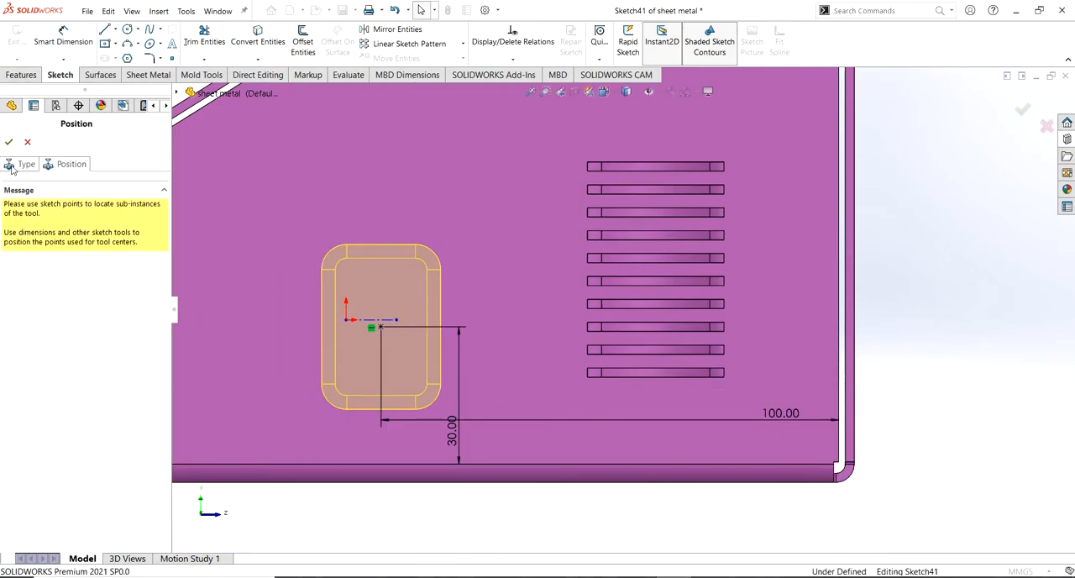
Flip the rectangular flange tool to the opposite direction and finish the form tool feature
{"action": "left_click", "coordinate": [12, 166]}
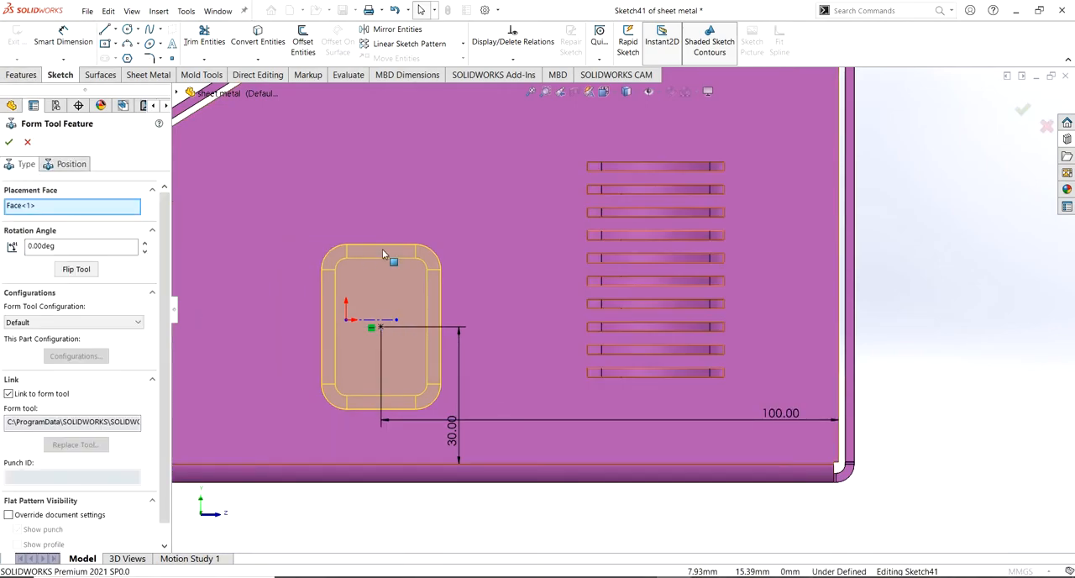
{"action": "left_click", "coordinate": [77, 271]}
{"action": "middle_click_drag", "start_coordinate": [313, 250], "coordinate": [357, 287]}
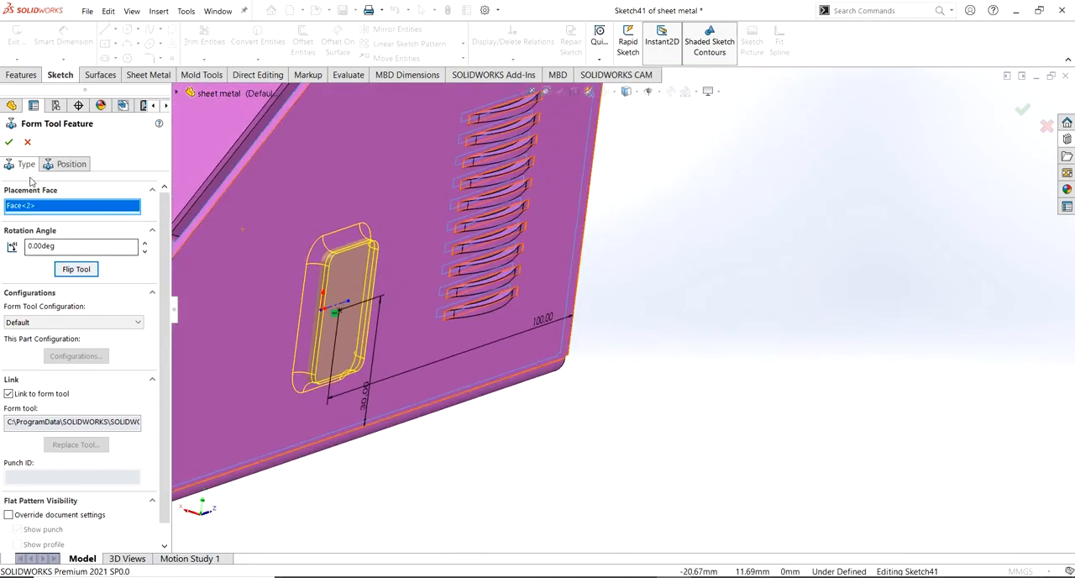
{"action": "left_click", "coordinate": [10, 142]}
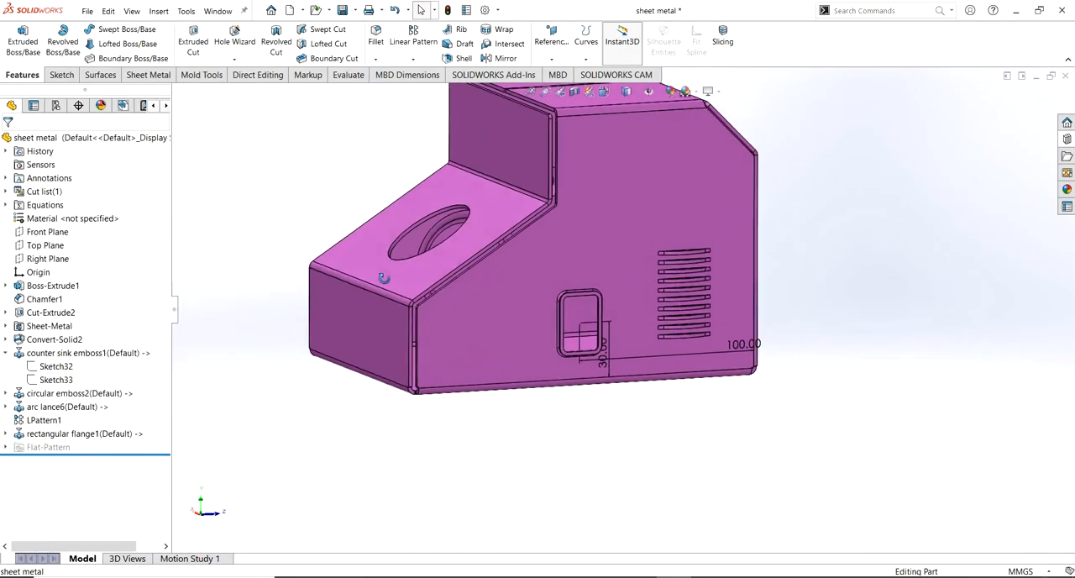
{"action": "middle_click_drag", "start_coordinate": [383, 278], "coordinate": [420, 366]}
{"action": "scroll", "coordinate": [420, 366], "scroll_direction": "up", "scroll_amount": 4}
{"action": "scroll", "coordinate": [603, 247], "scroll_direction": "down", "scroll_amount": 4}
{"action": "middle_click_drag", "start_coordinate": [604, 244], "coordinate": [683, 241]}
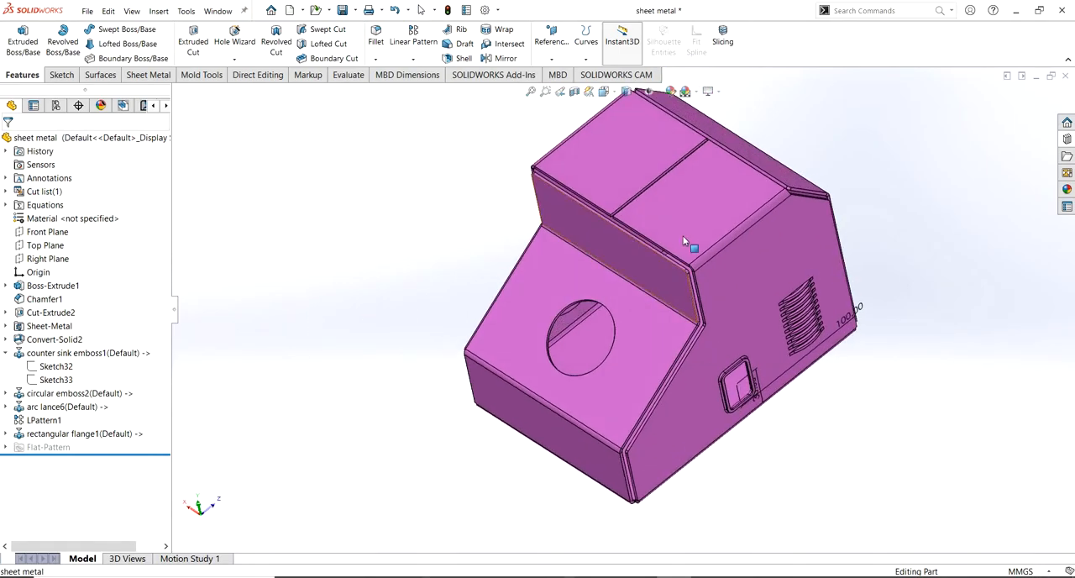
Place the single rib forming tool from the design library's ribs folder on the part's large rear face
{"action": "left_click", "coordinate": [1067, 139]}
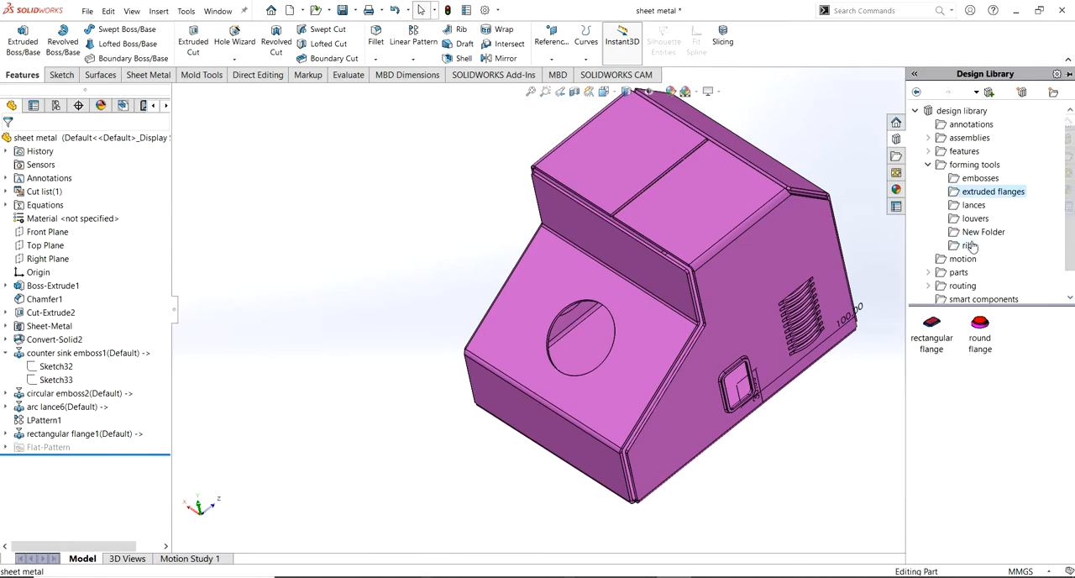
{"action": "left_click", "coordinate": [974, 206]}
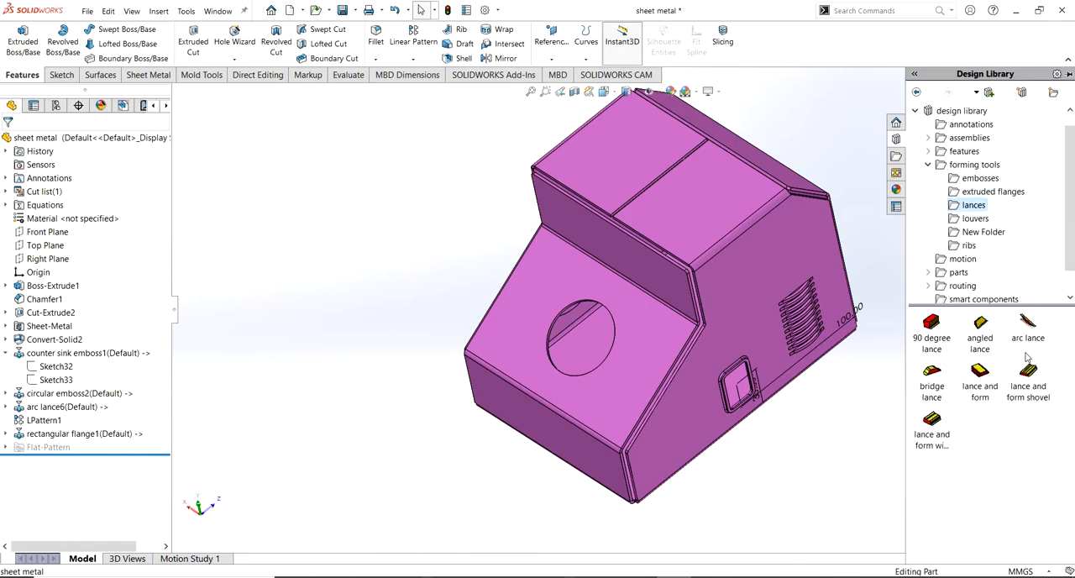
{"action": "left_click", "coordinate": [969, 245]}
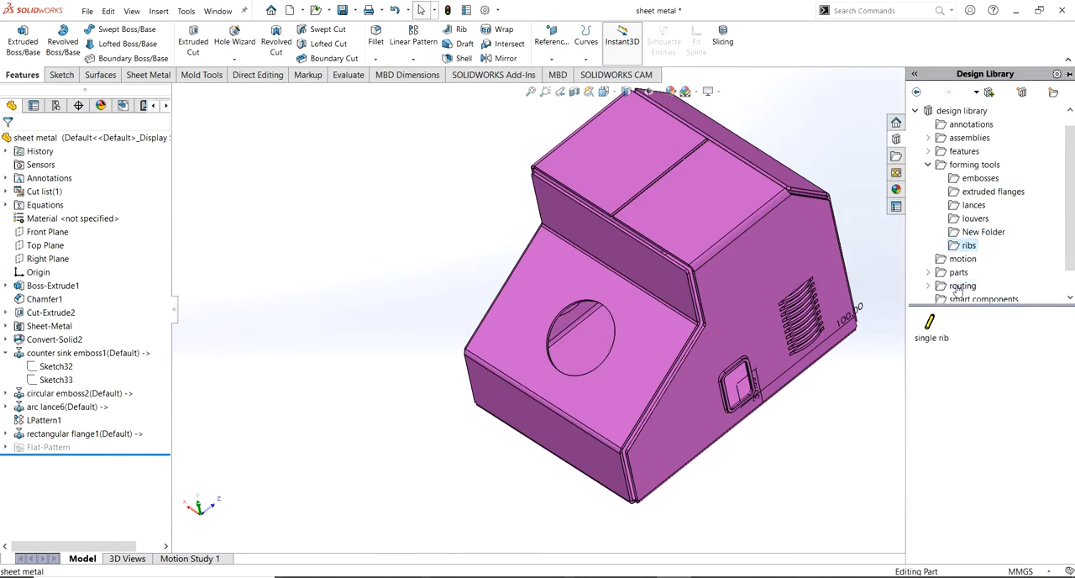
{"action": "middle_click_drag", "start_coordinate": [746, 361], "coordinate": [1014, 185]}
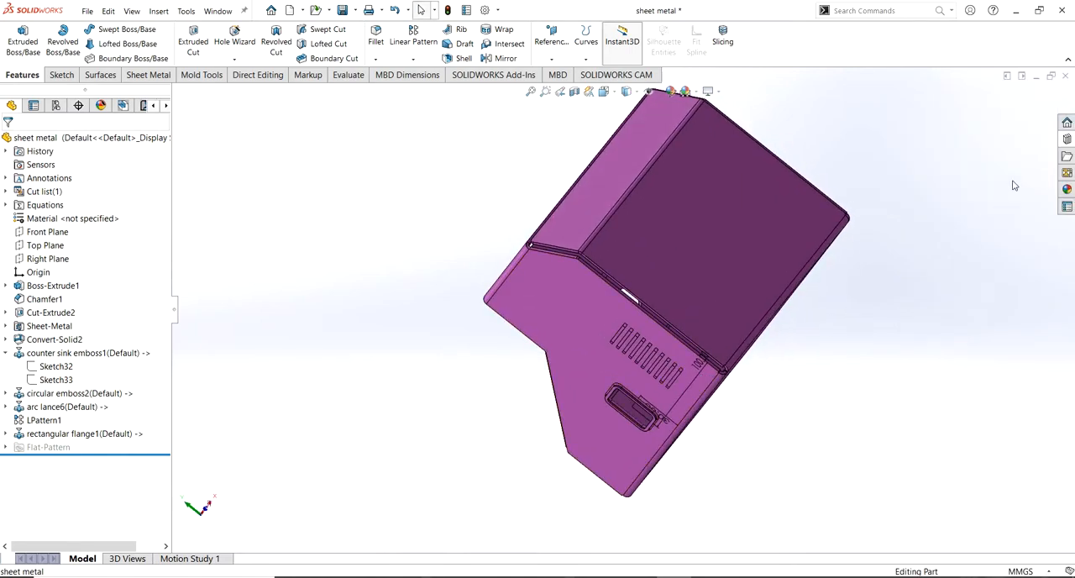
{"action": "left_click", "coordinate": [1065, 139]}
{"action": "left_click_drag", "start_coordinate": [946, 335], "coordinate": [710, 244]}
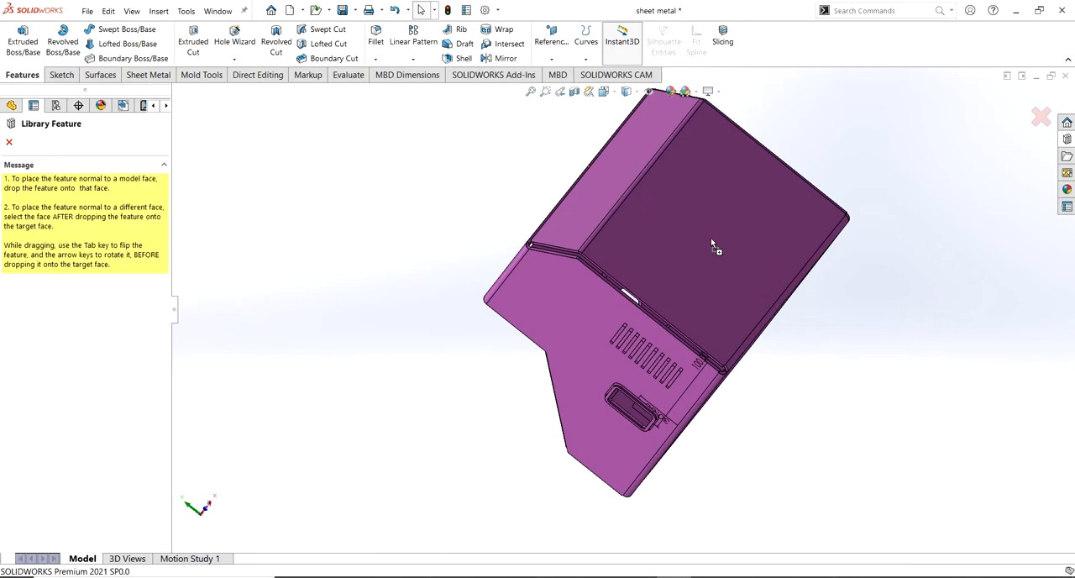
Set the single rib's rotation angle to 90 degrees, flip the tool and finish the feature
{"action": "left_click", "coordinate": [76, 244]}
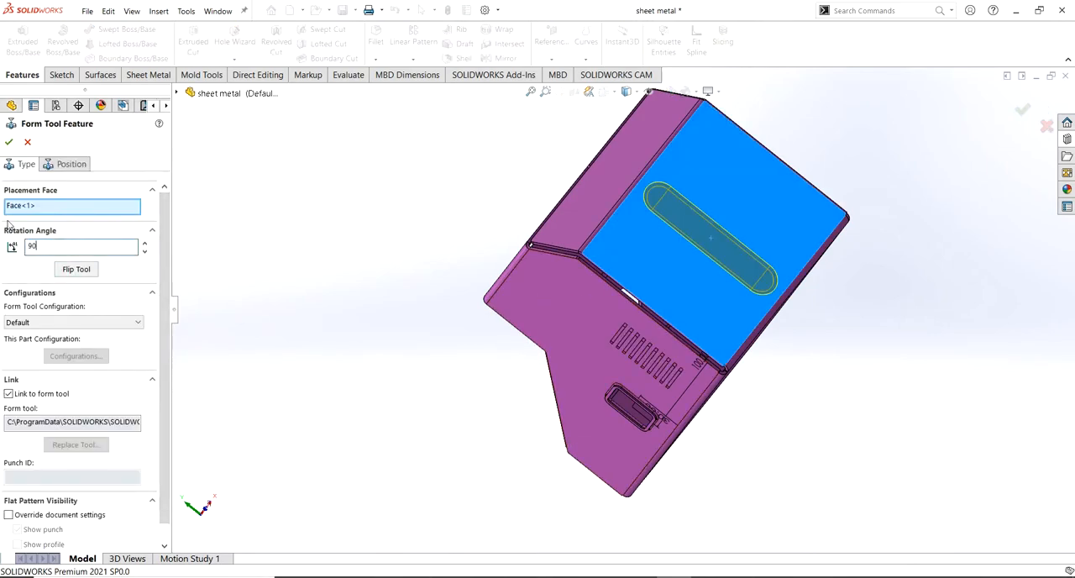
{"action": "key", "text": "Return"}
{"action": "left_click", "coordinate": [74, 269]}
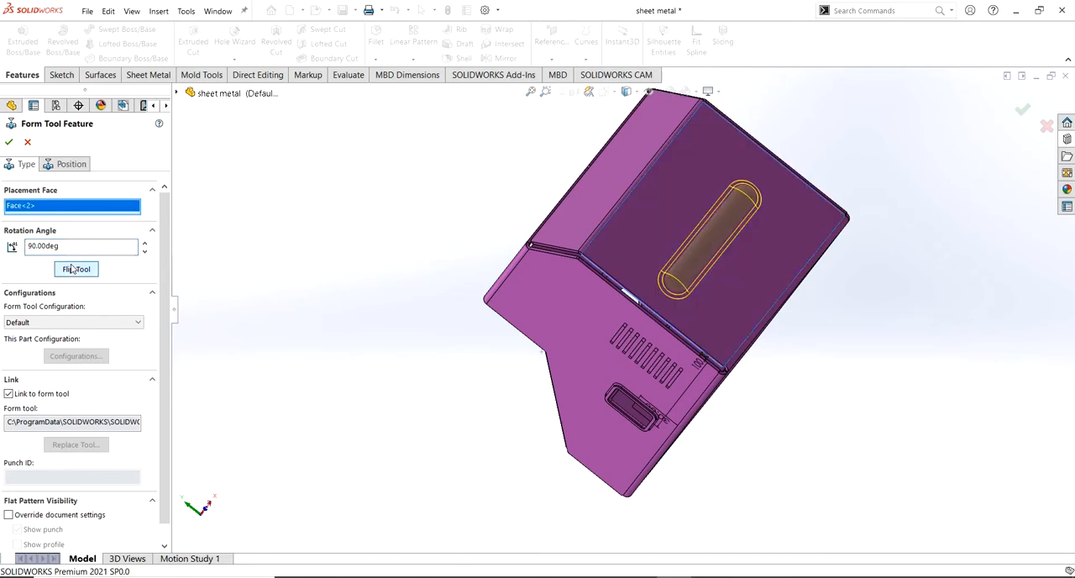
{"action": "left_click", "coordinate": [7, 143]}
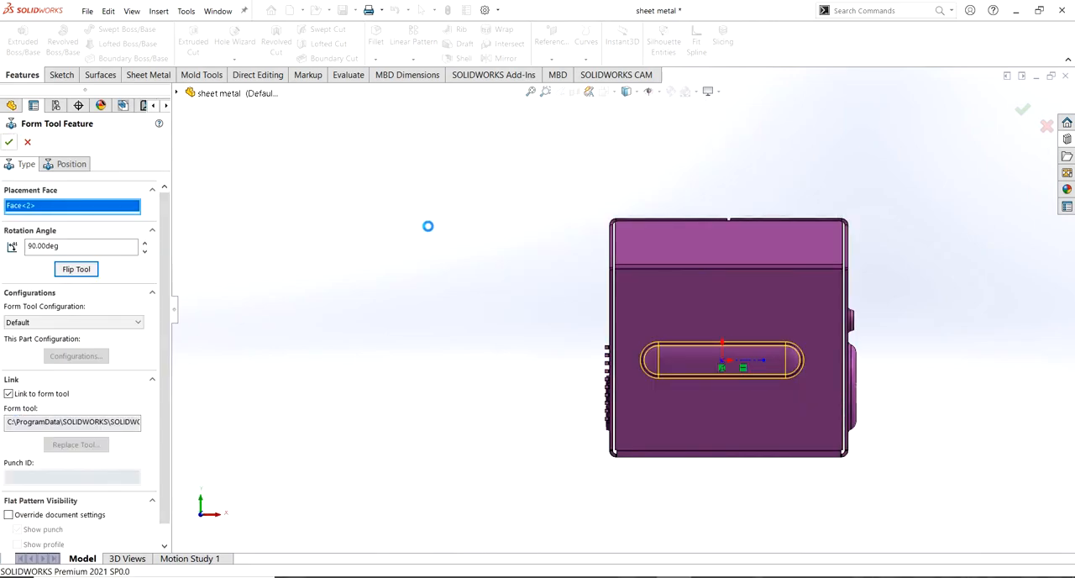
{"action": "middle_click_drag", "start_coordinate": [434, 232], "coordinate": [464, 324]}
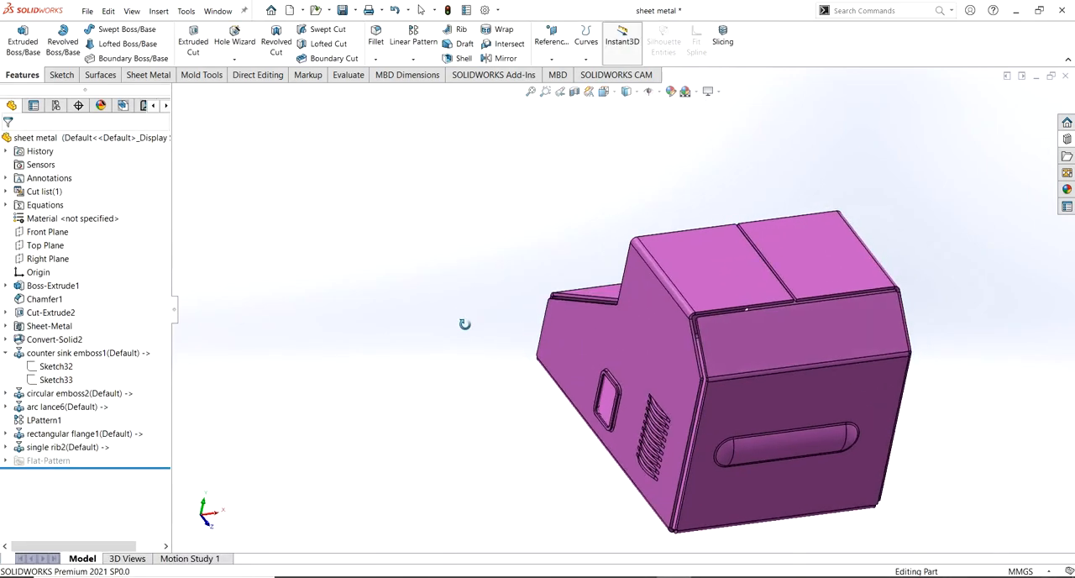
Add a bridge lance from the lances library to the top face half nearest the circular emboss, with the tool flipped
{"action": "left_click", "coordinate": [1067, 139]}
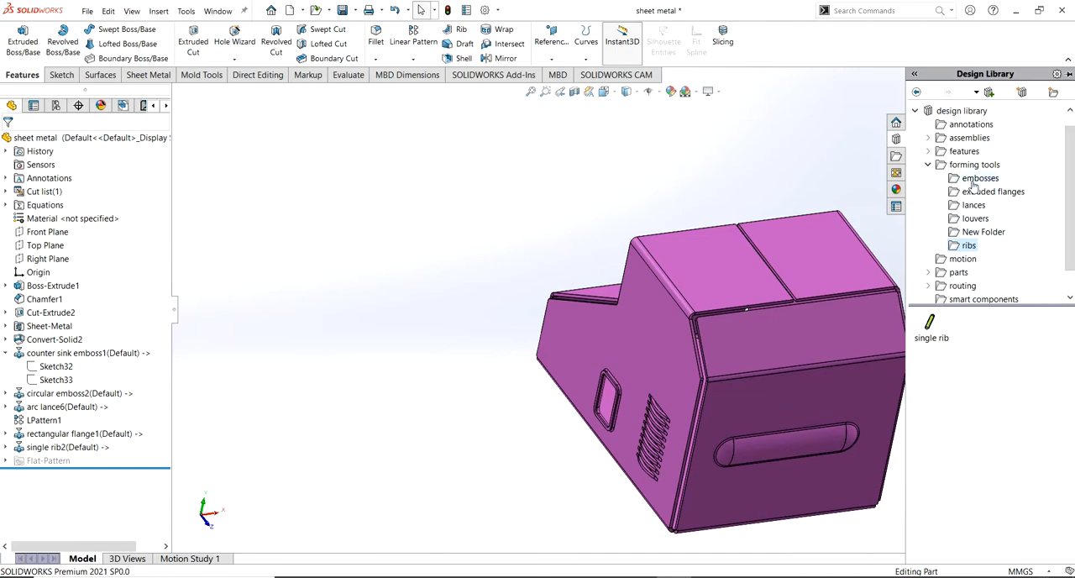
{"action": "left_click", "coordinate": [972, 234]}
{"action": "left_click", "coordinate": [974, 220]}
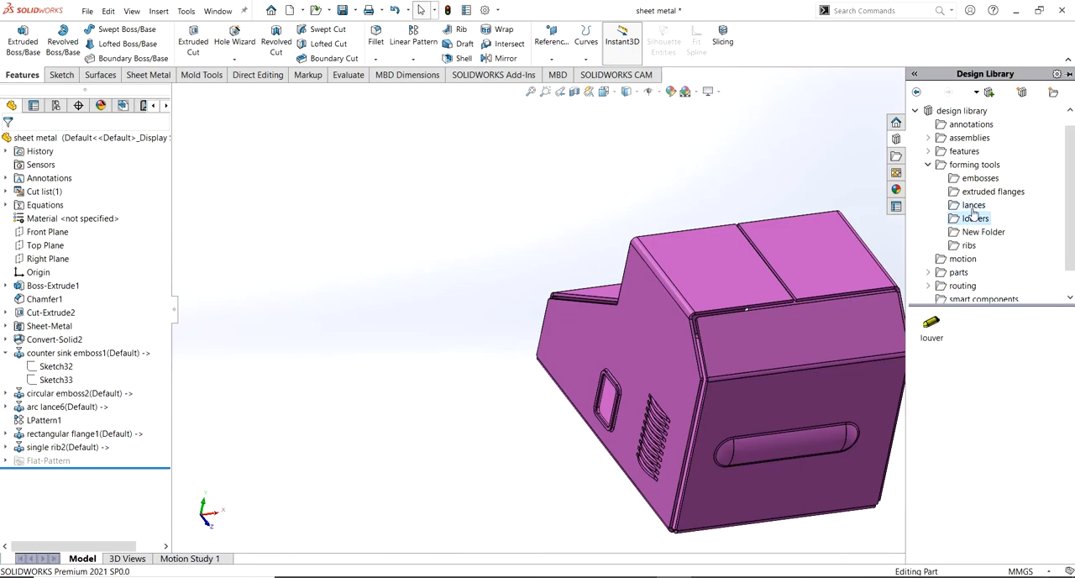
{"action": "left_click", "coordinate": [971, 209]}
{"action": "left_click_drag", "start_coordinate": [944, 377], "coordinate": [823, 261]}
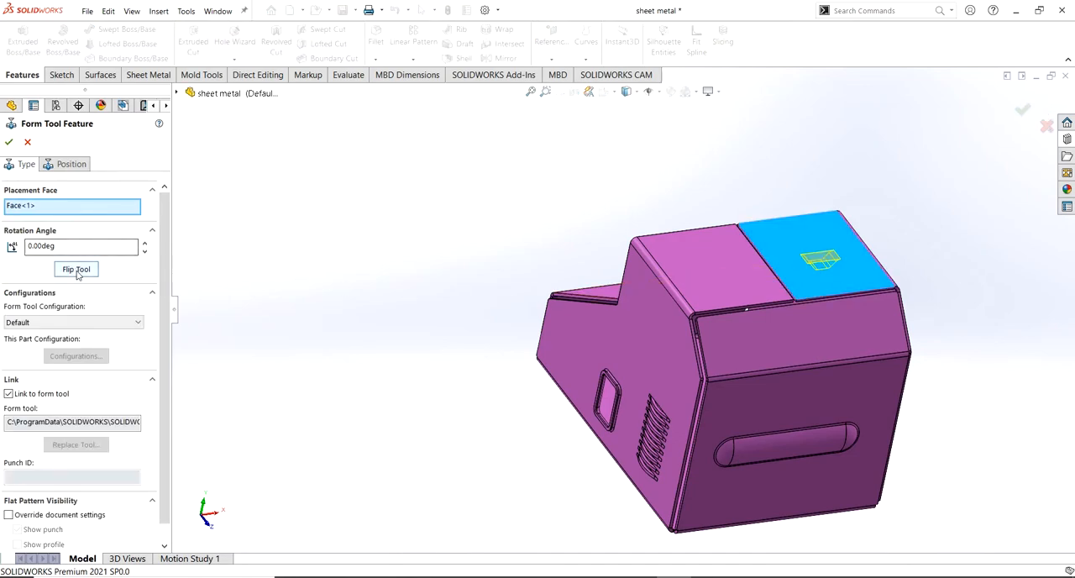
{"action": "left_click", "coordinate": [76, 269]}
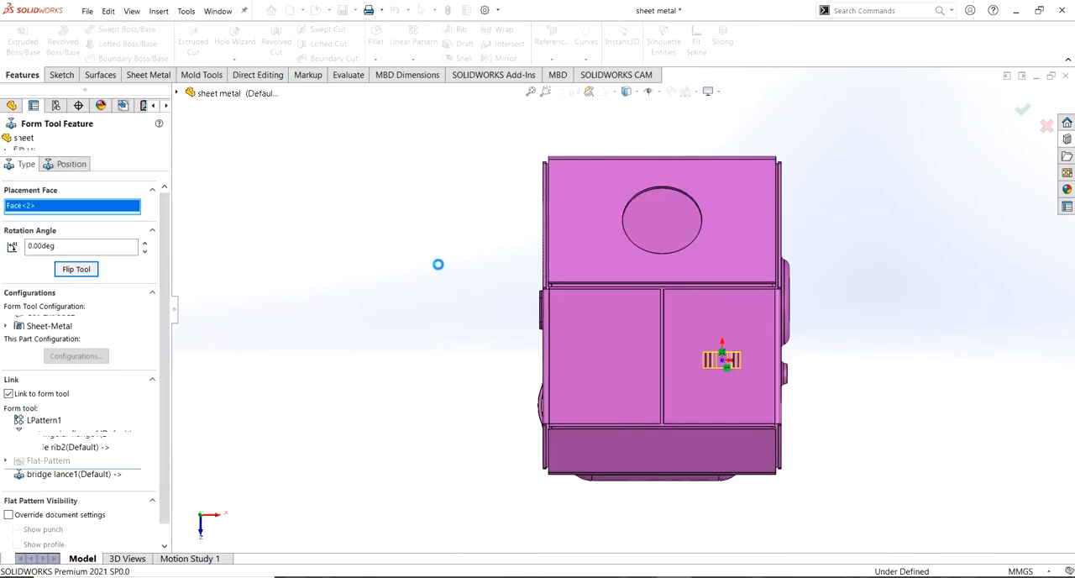
{"action": "middle_click_drag", "start_coordinate": [916, 196], "coordinate": [601, 133]}
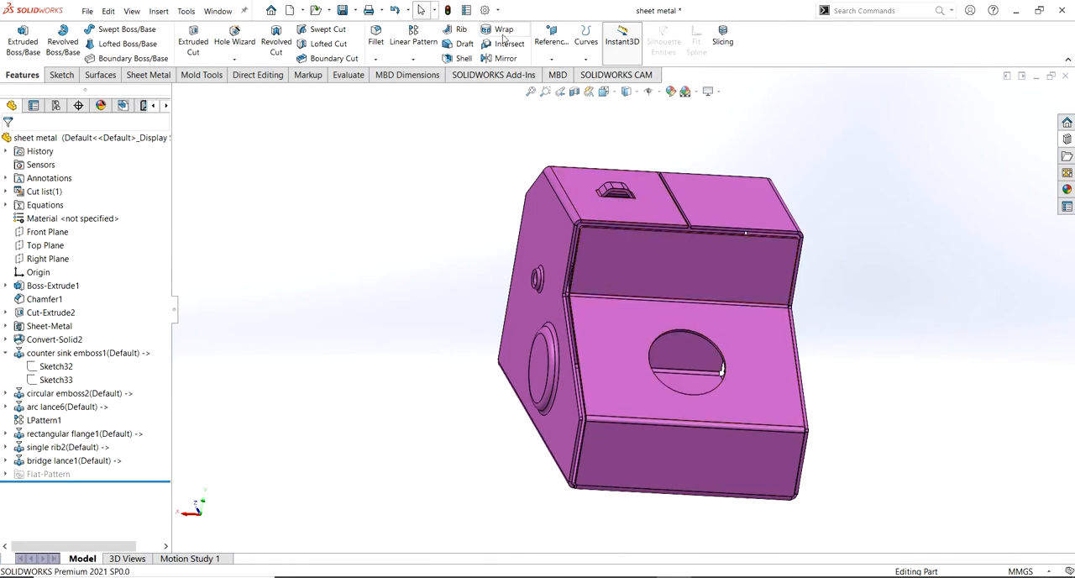
Flatten the sheet metal part and inspect the formed features across its flat pattern
{"action": "left_click", "coordinate": [147, 75]}
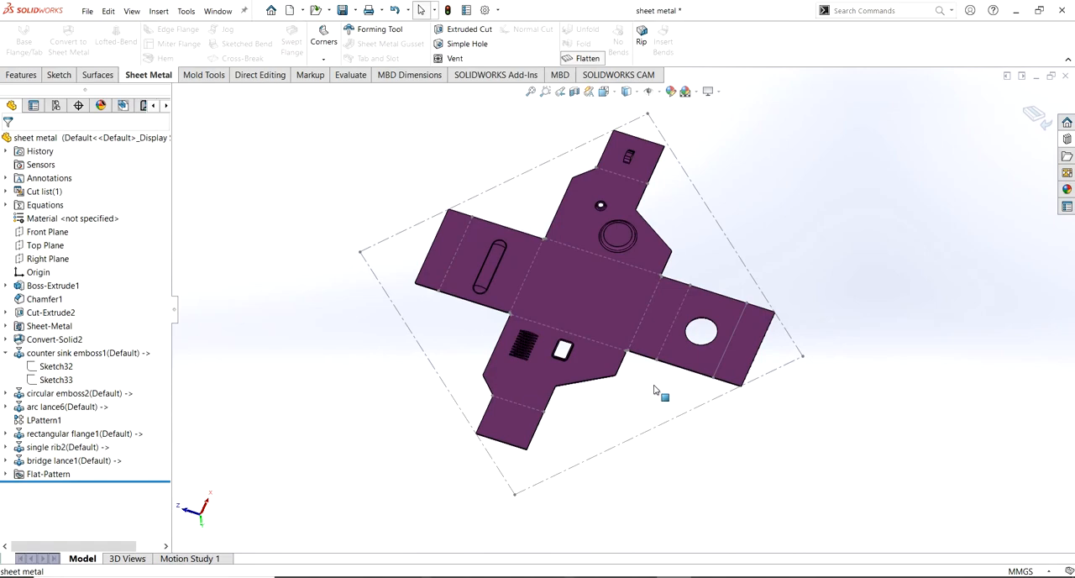
{"action": "left_click", "coordinate": [545, 90]}
{"action": "left_click_drag", "start_coordinate": [351, 121], "coordinate": [832, 465]}
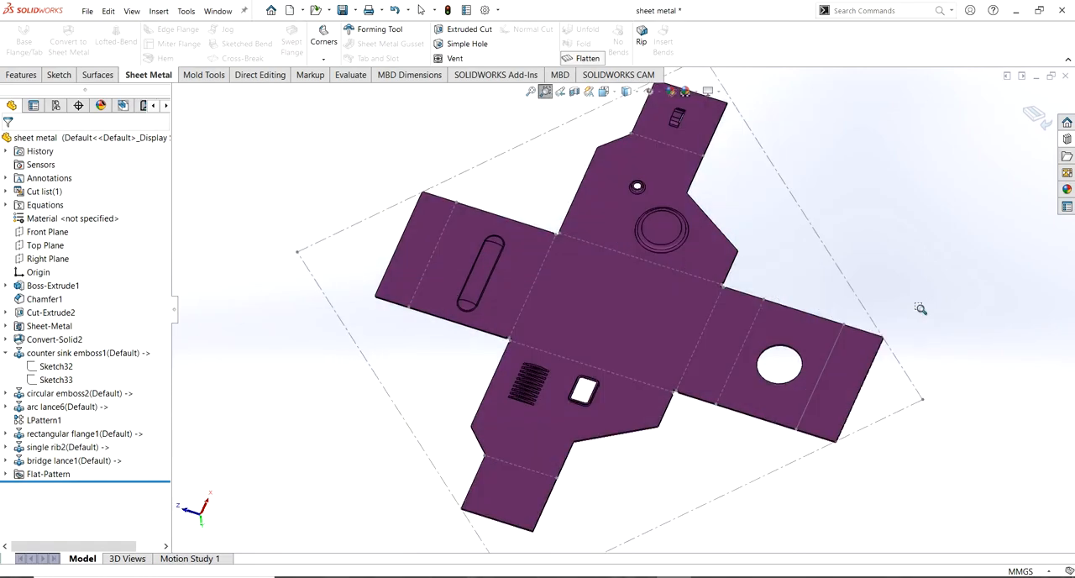